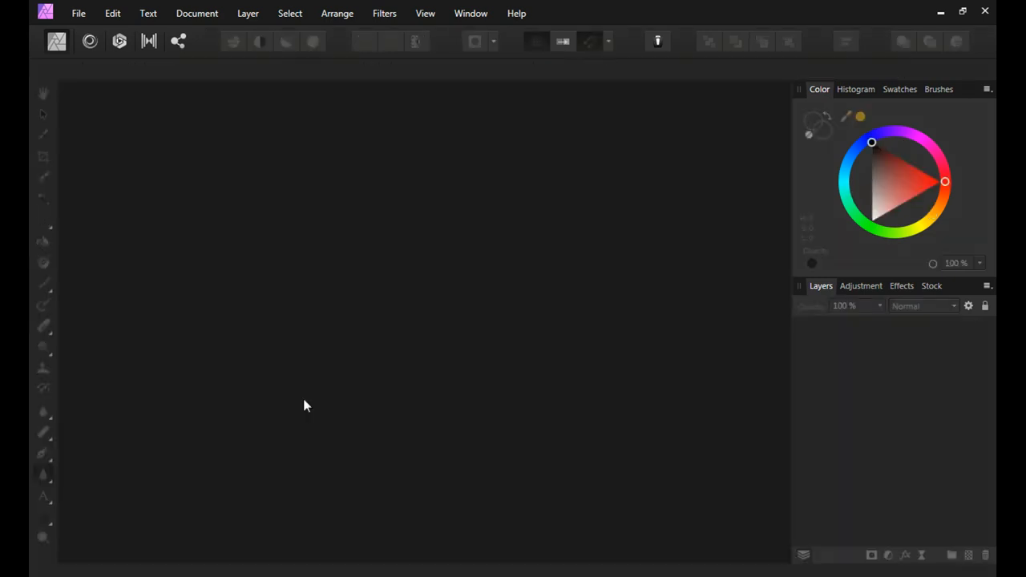
- Open the NBC LOGO image from the BAHAN TUTOR folder
left_click(78, 18)
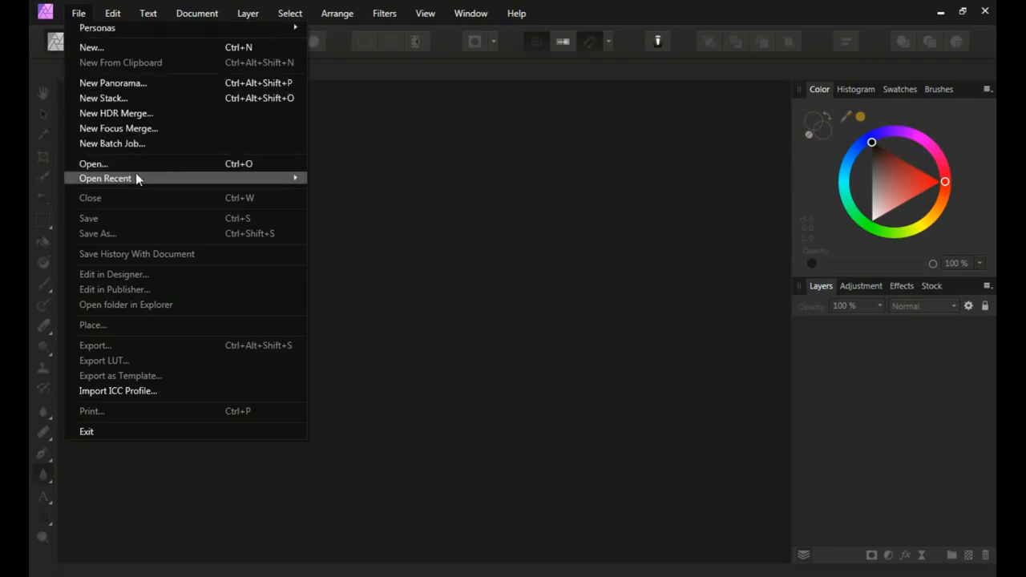
left_click(156, 164)
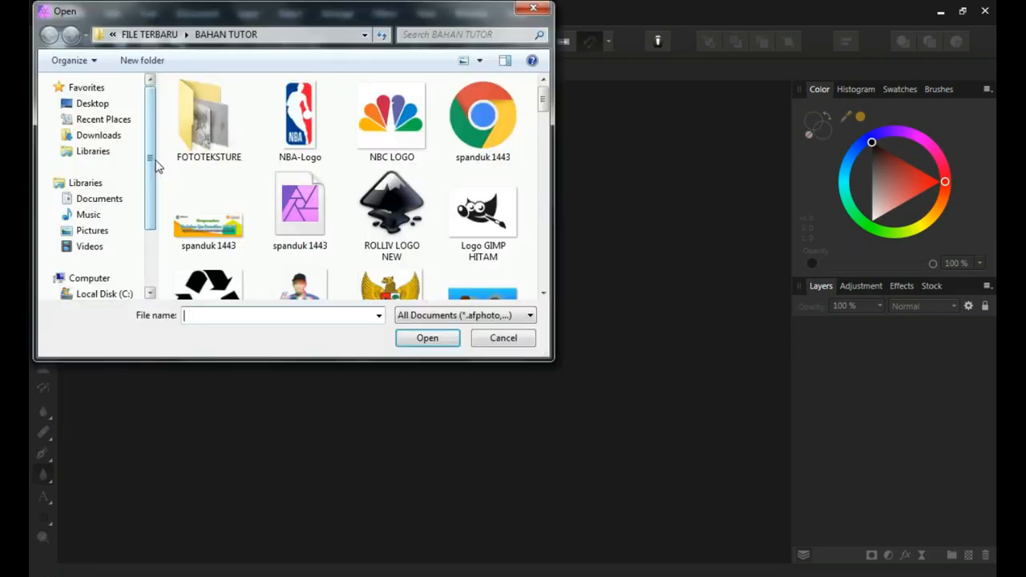
left_click(383, 132)
left_click(428, 338)
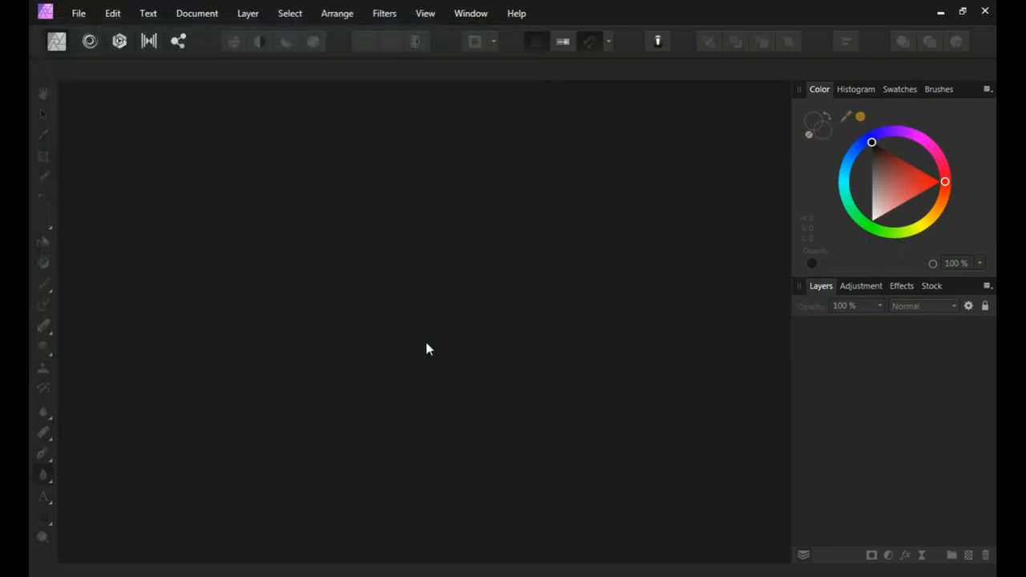
scroll(427, 340, "up", 4)
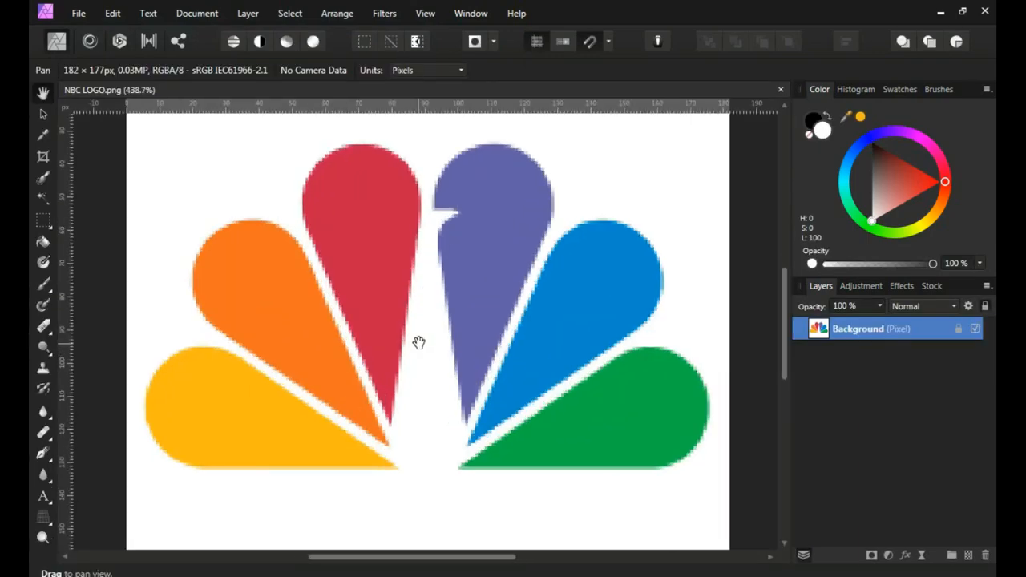
scroll(456, 249, "down", 1)
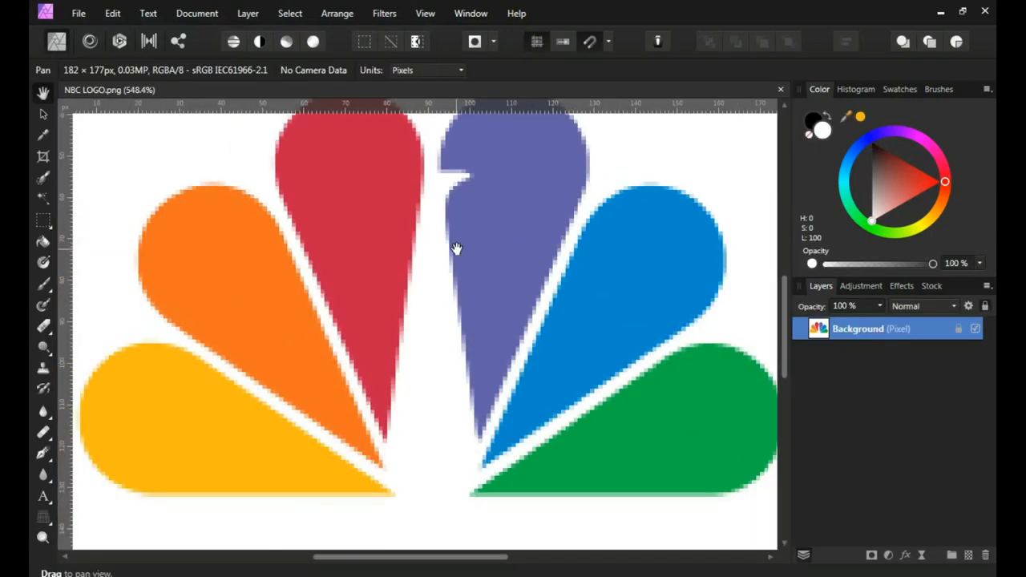
scroll(455, 249, "down", 1)
left_click_drag(460, 248, 431, 283)
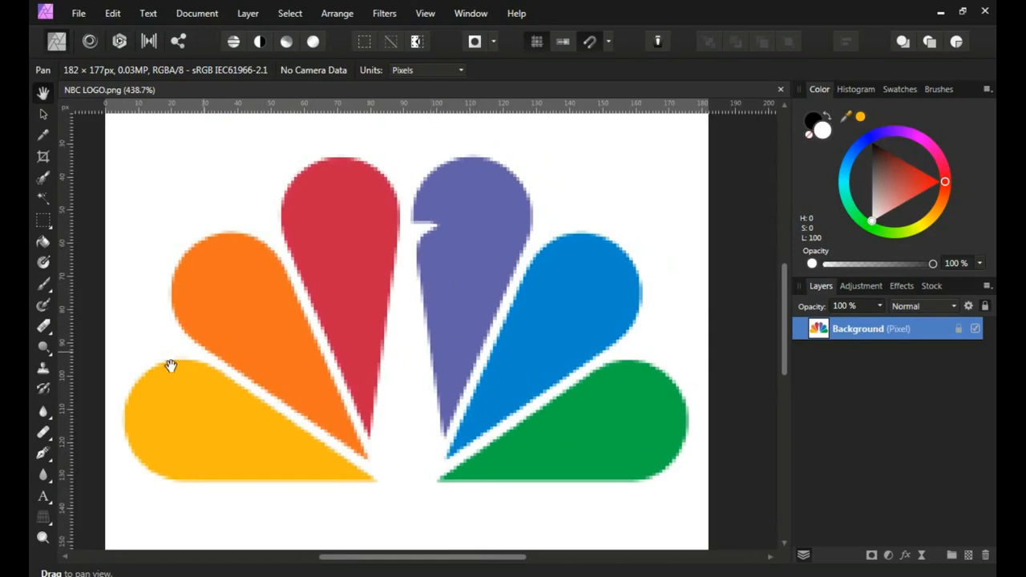
- Draw a tear shape over the purple and blue feathers with the Tear Tool and fill it with pure red
left_click(45, 475)
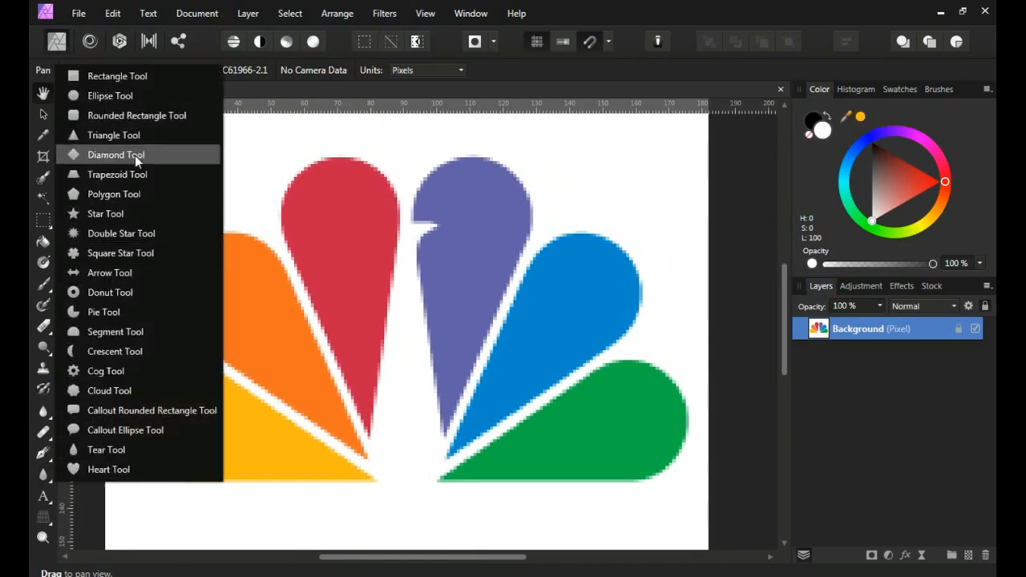
left_click(107, 451)
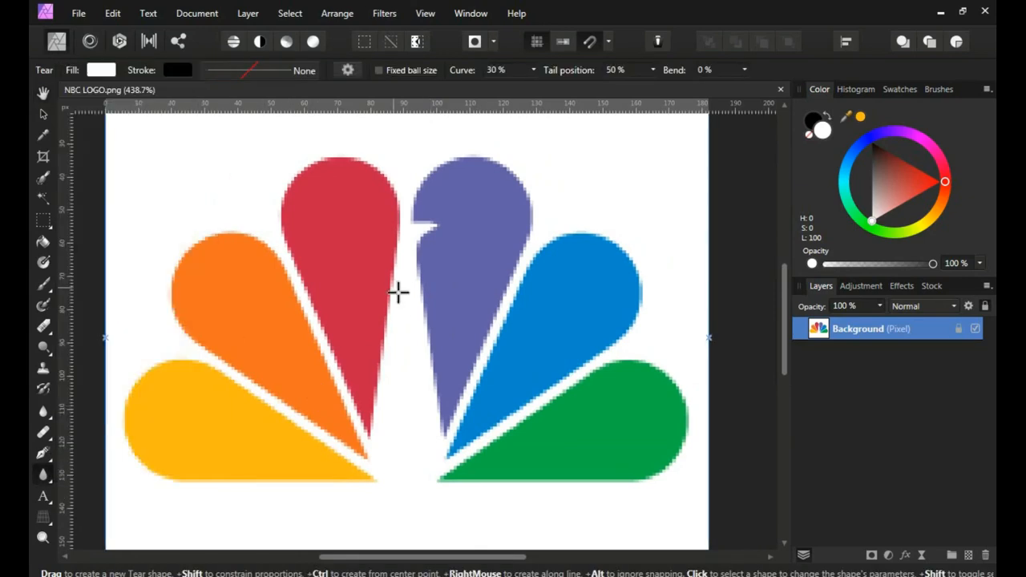
left_click_drag(423, 167, 598, 430)
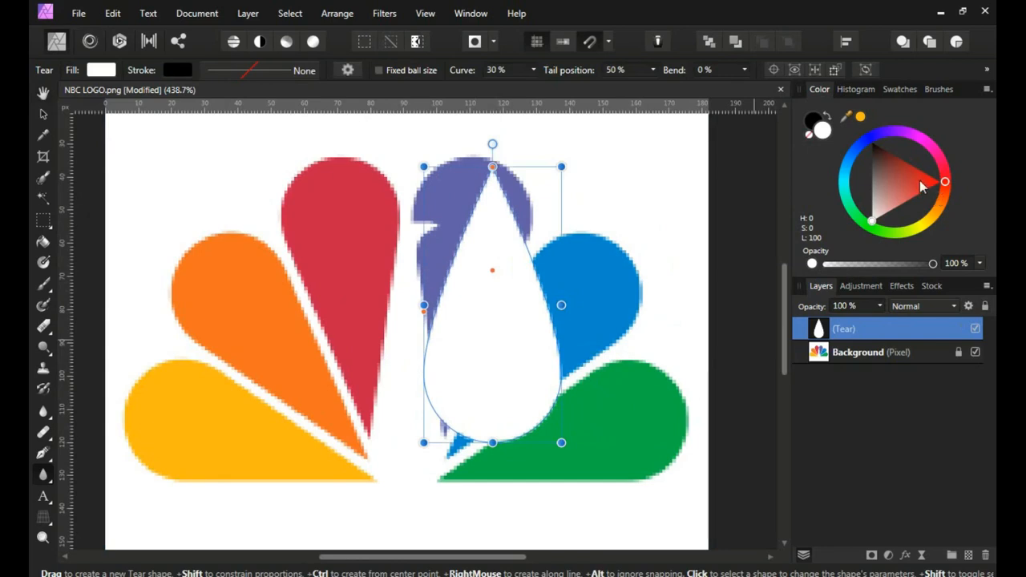
left_click(929, 181)
left_click(939, 181)
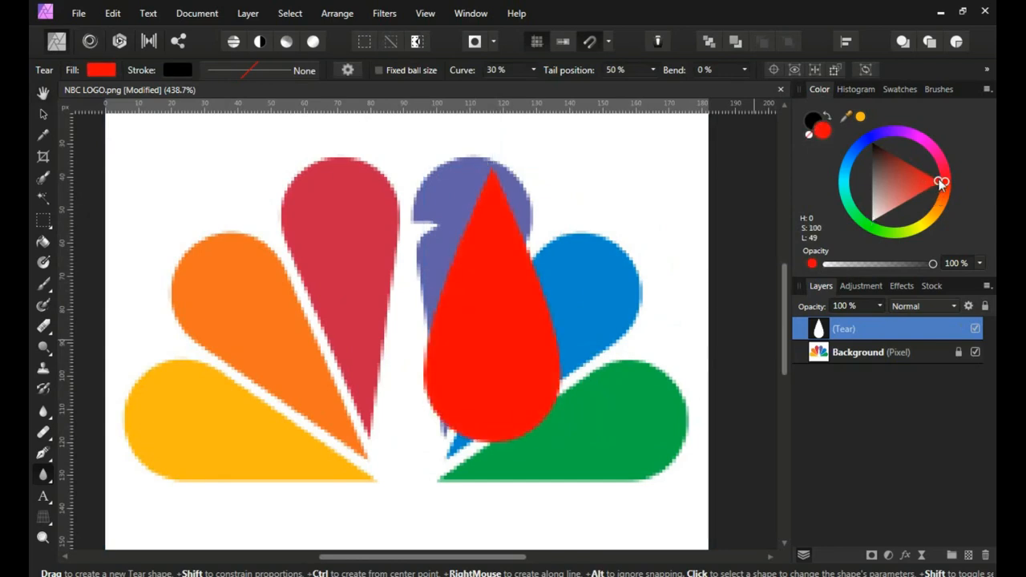
scroll(519, 366, "up", 1)
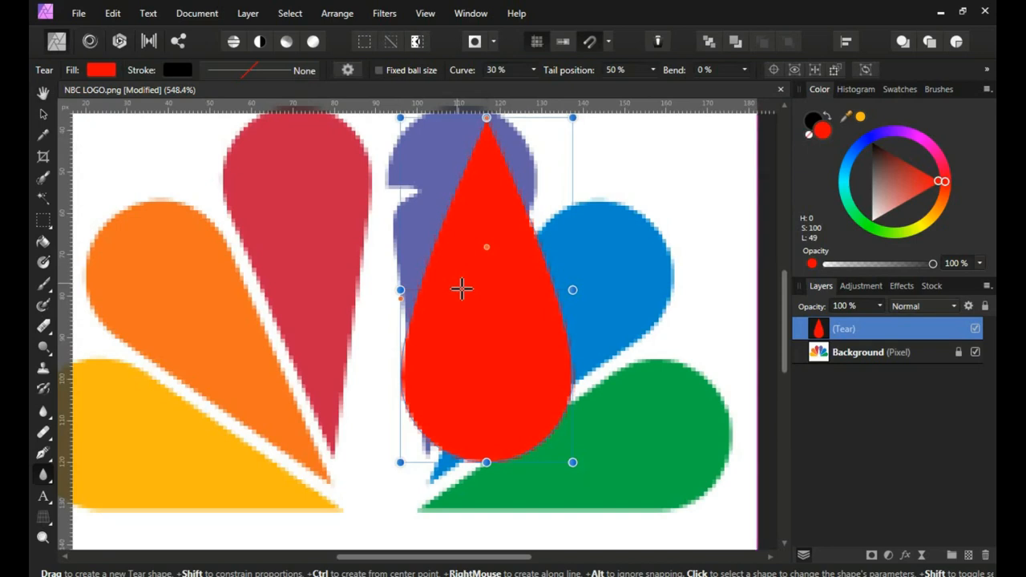
scroll(462, 289, "down", 1)
- Flip the red tear vertically and lower its layer opacity to 72%
left_click(336, 13)
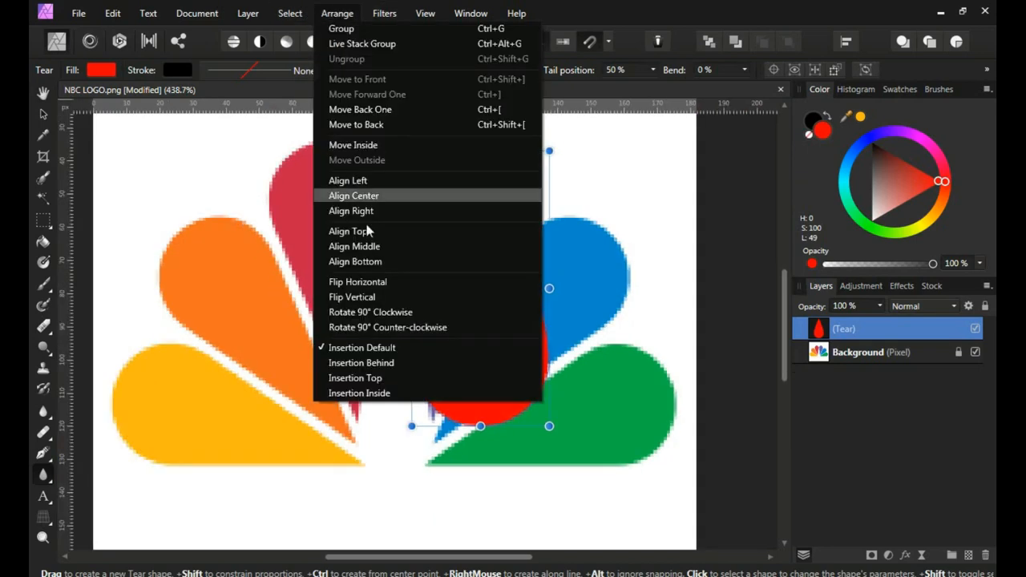
left_click(409, 298)
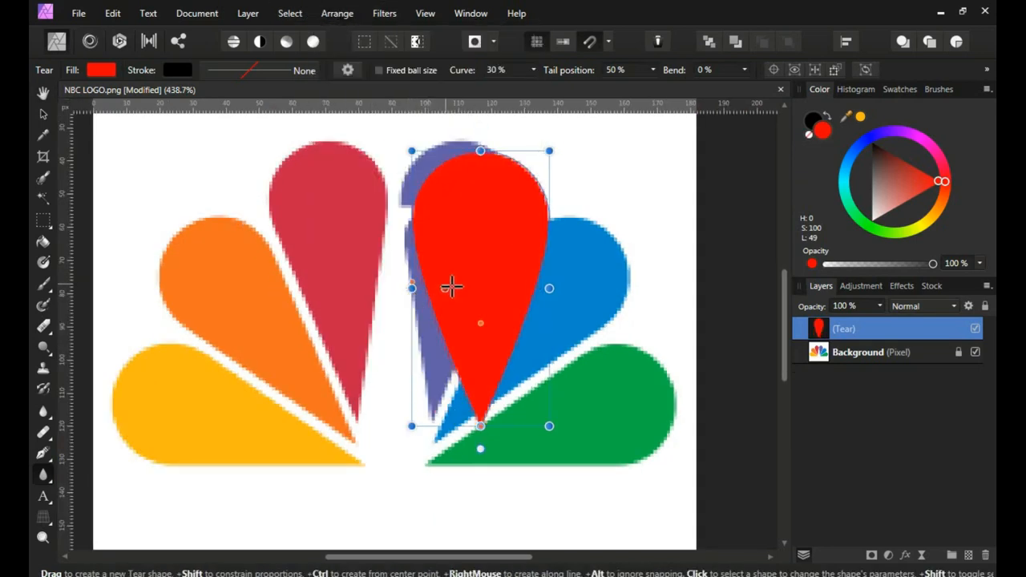
left_click(880, 305)
left_click_drag(882, 321, 855, 326)
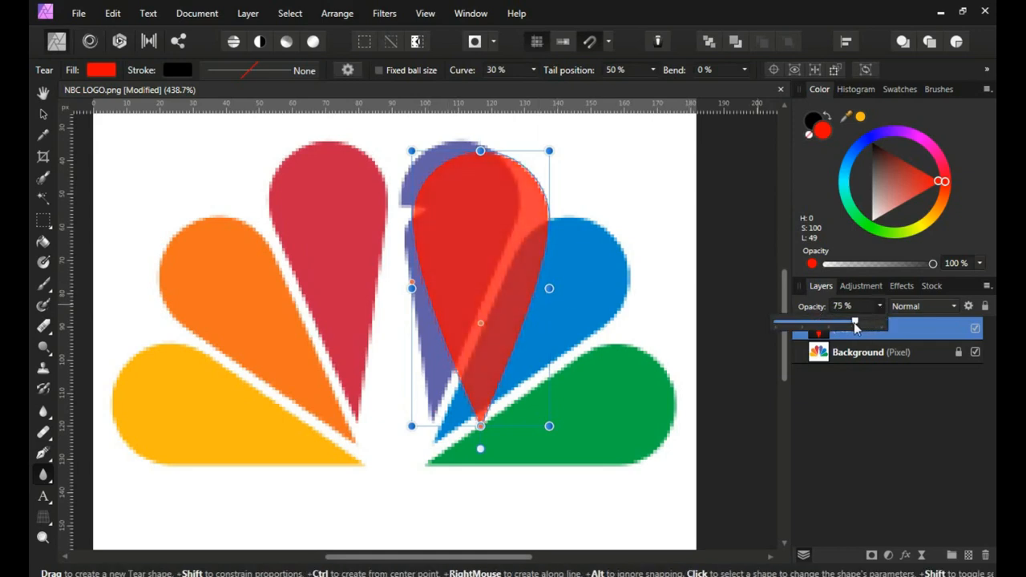
- Move the red tear onto the purple feather and stretch its pointed end slightly downward
left_click_drag(495, 275, 446, 230)
key("ctrl+z")
key("v")
scroll(447, 288, "up", 1)
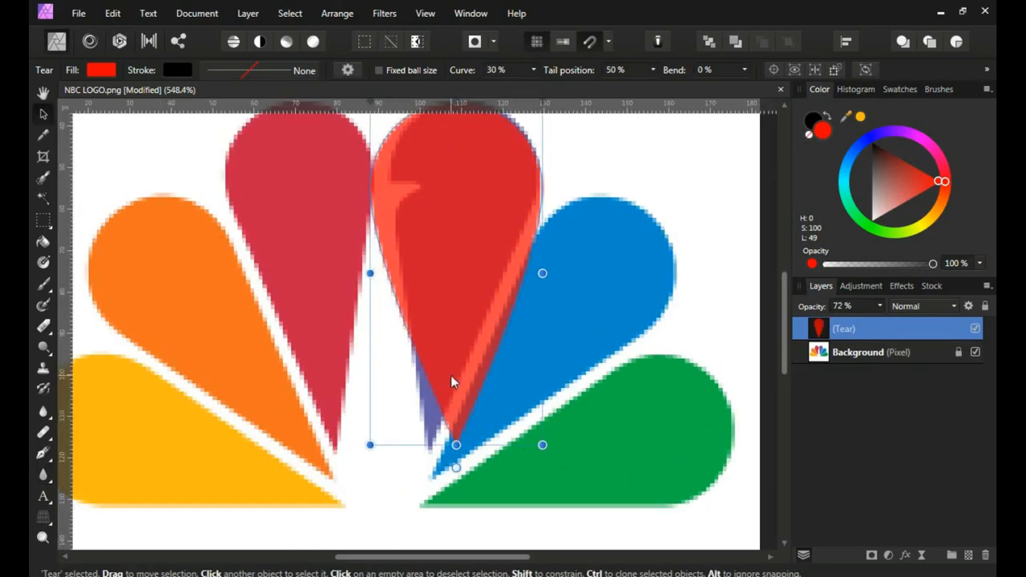
left_click_drag(489, 273, 445, 278)
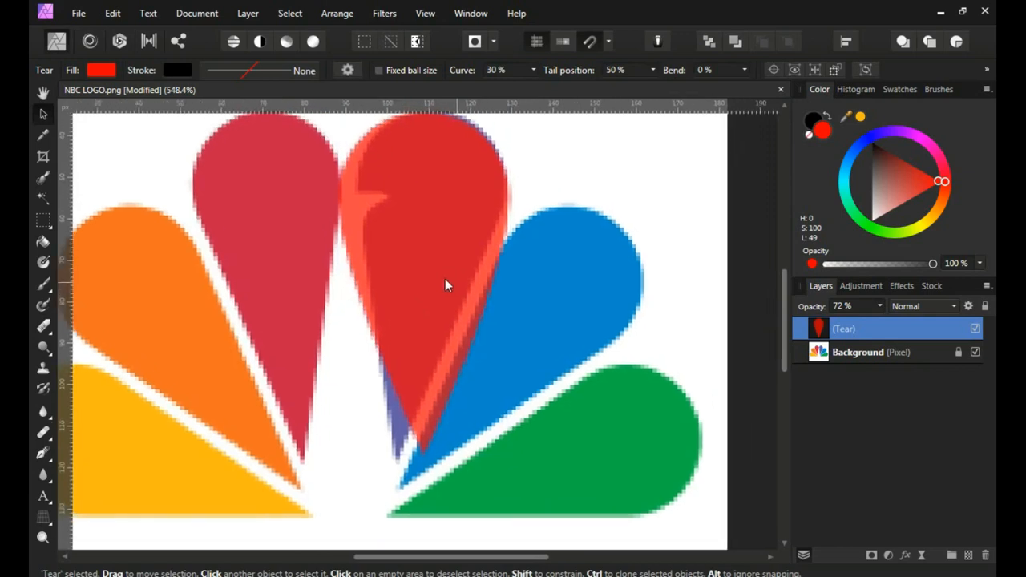
left_click_drag(411, 449, 411, 462)
scroll(444, 254, "down", 1)
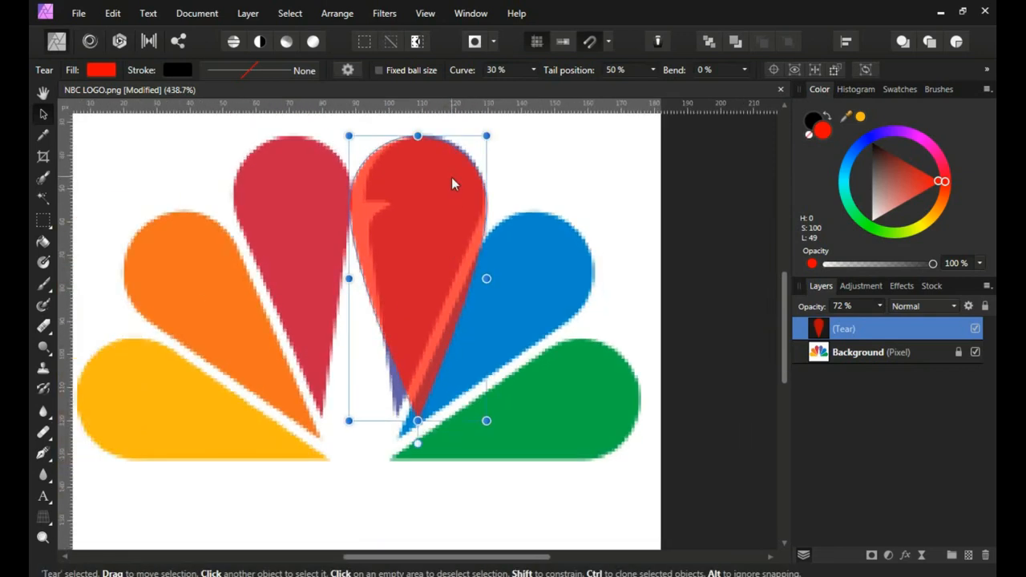
- Scale the tear down to the purple feather's width and align its rounded end with the top of the feather
left_click_drag(484, 279, 477, 278)
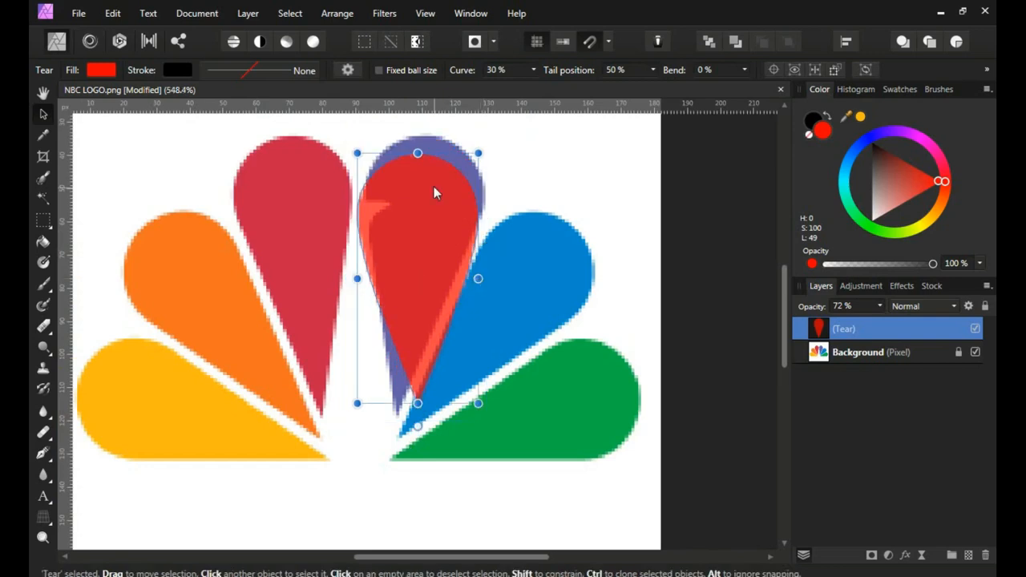
scroll(433, 186, "up", 1)
left_click_drag(440, 168, 442, 164)
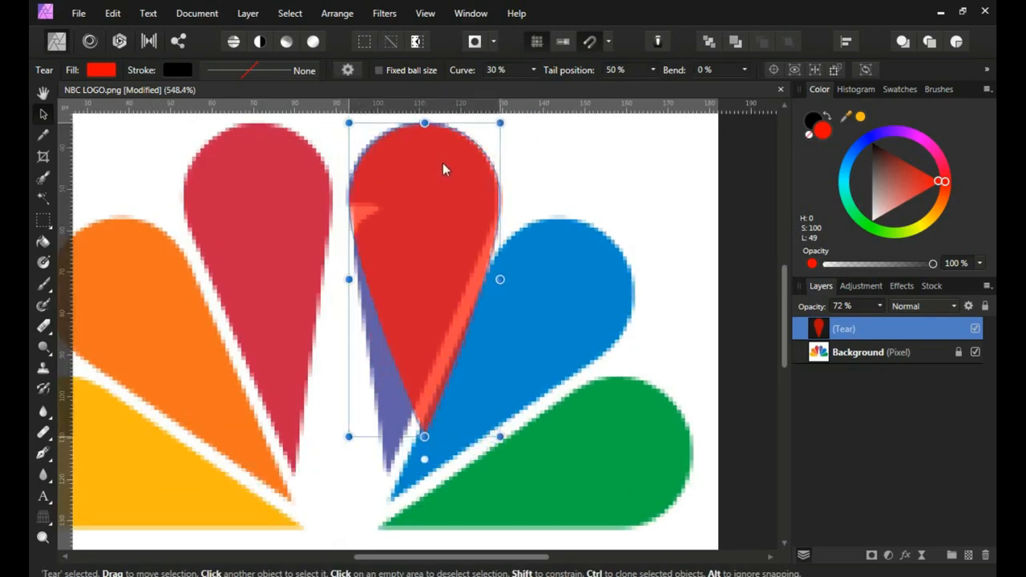
scroll(442, 176, "up", 1)
left_click_drag(505, 302, 506, 300)
scroll(425, 414, "down", 2)
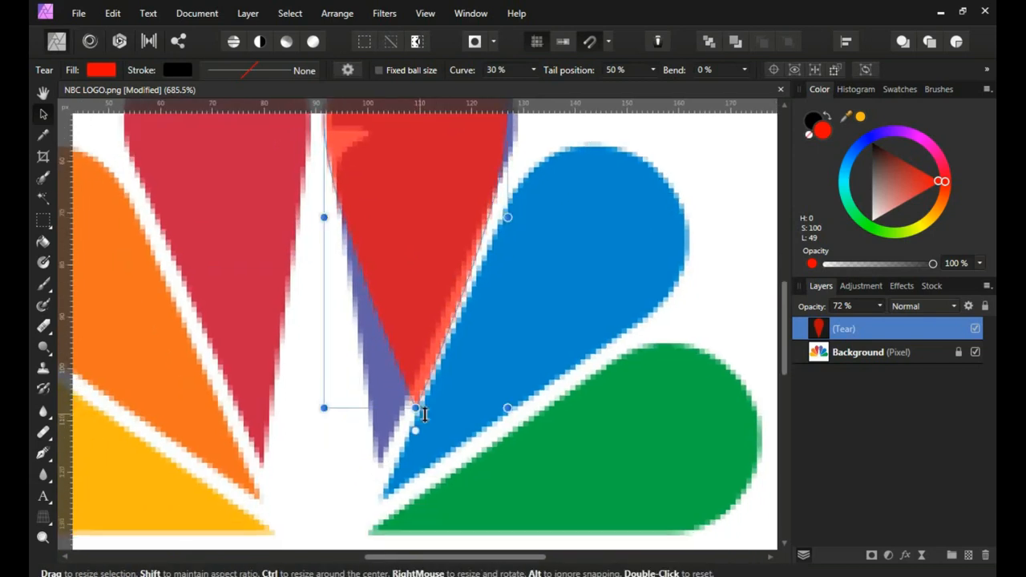
- Lengthen the tear's pointed end, rotate it slightly clockwise to the purple feather's tilt, and position it over the feather
left_click_drag(421, 413, 407, 478)
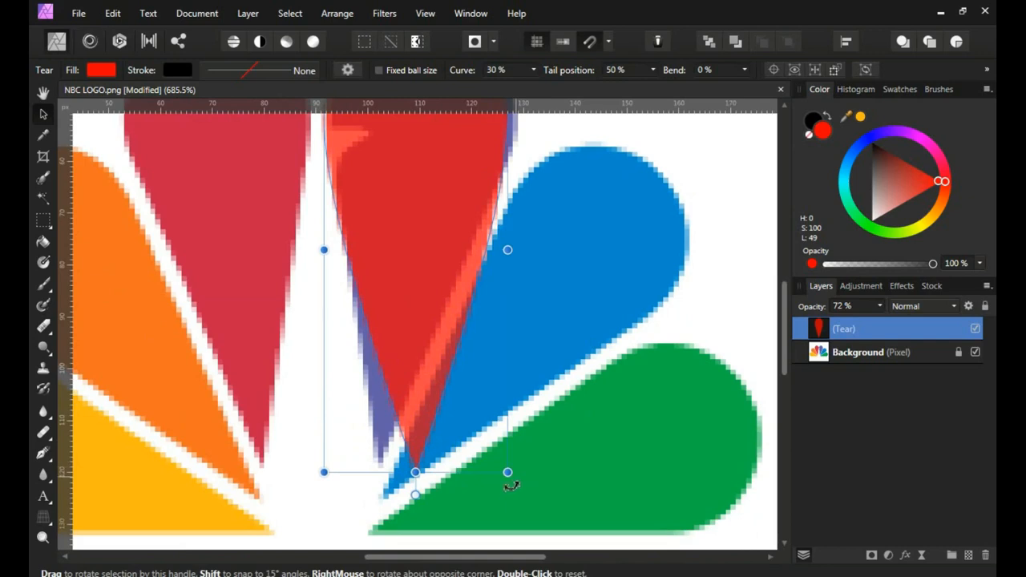
left_click_drag(510, 485, 484, 498)
scroll(412, 293, "down", 1)
mouse_move(410, 276)
left_mouse_down()
mouse_move(400, 302)
mouse_move(398, 277)
left_mouse_up()
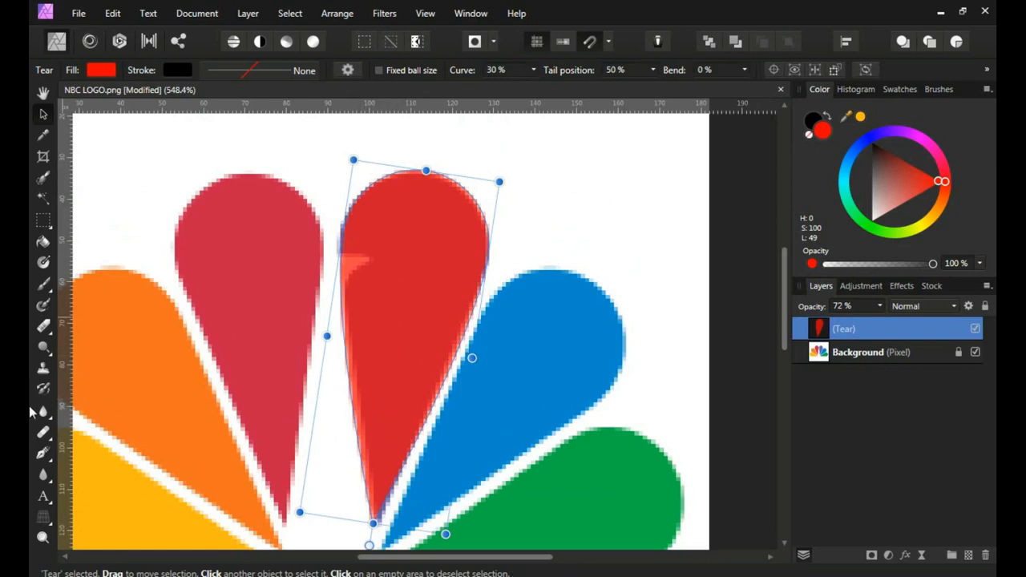
- Reduce the tear's curve to 16% and fine-tune its length and rotation to fit the purple feather's tip
left_click(44, 476)
scroll(339, 316, "up", 1)
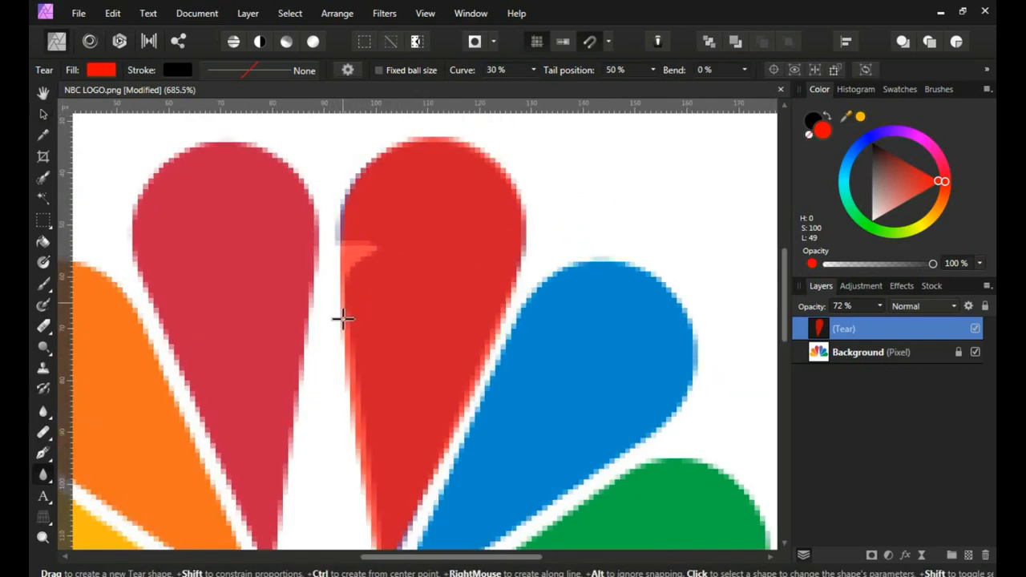
left_click_drag(331, 327, 347, 277)
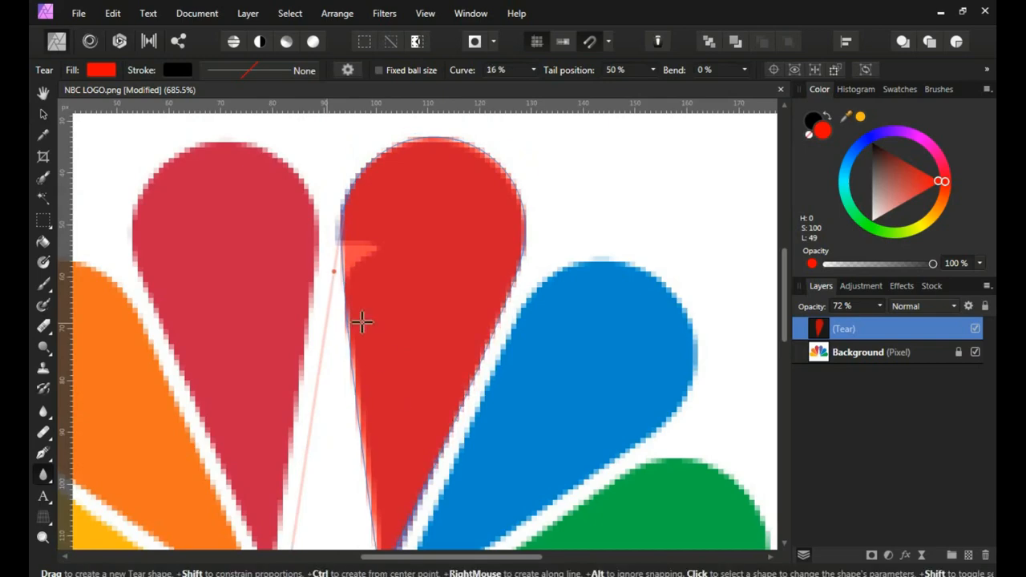
left_click_drag(382, 359, 407, 245)
scroll(419, 456, "up", 2)
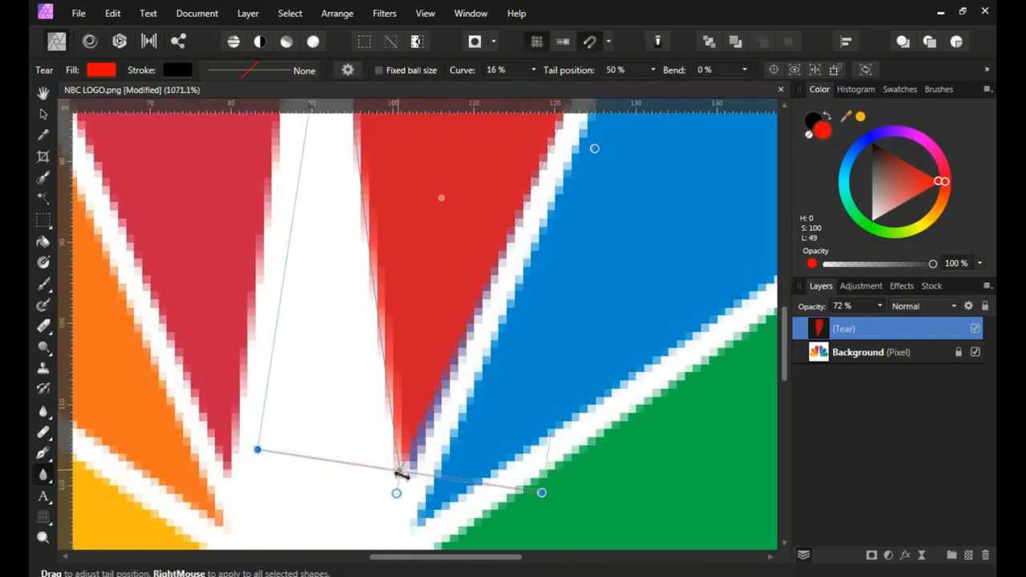
left_click_drag(404, 481, 404, 494)
left_click_drag(544, 518, 545, 492)
scroll(390, 288, "down", 3)
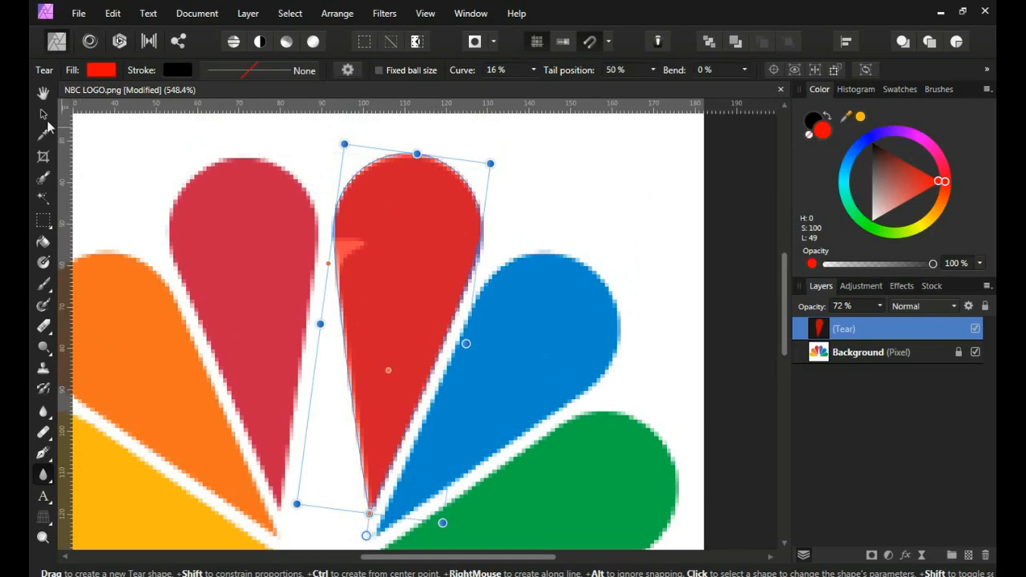
- Duplicate the tear layer, then rotate the copy clockwise and move it onto the blue feather
left_click(43, 115)
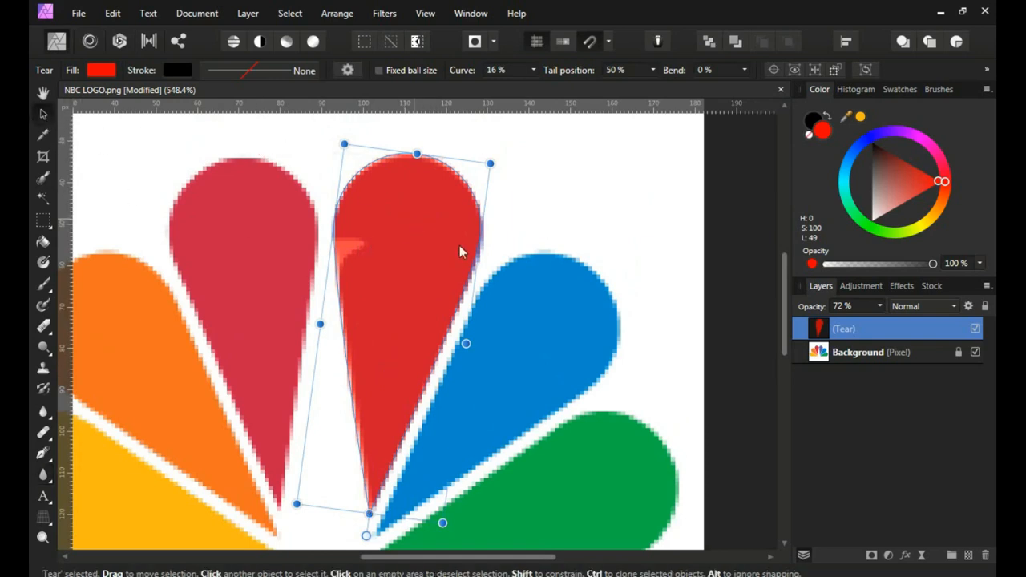
right_click(821, 332)
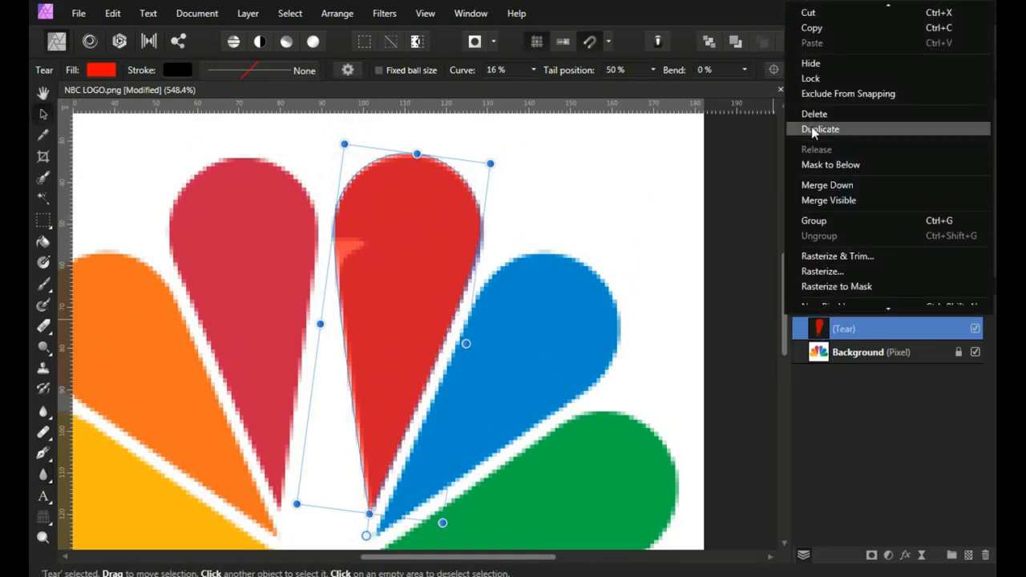
left_click(814, 130)
left_click_drag(440, 334, 449, 287)
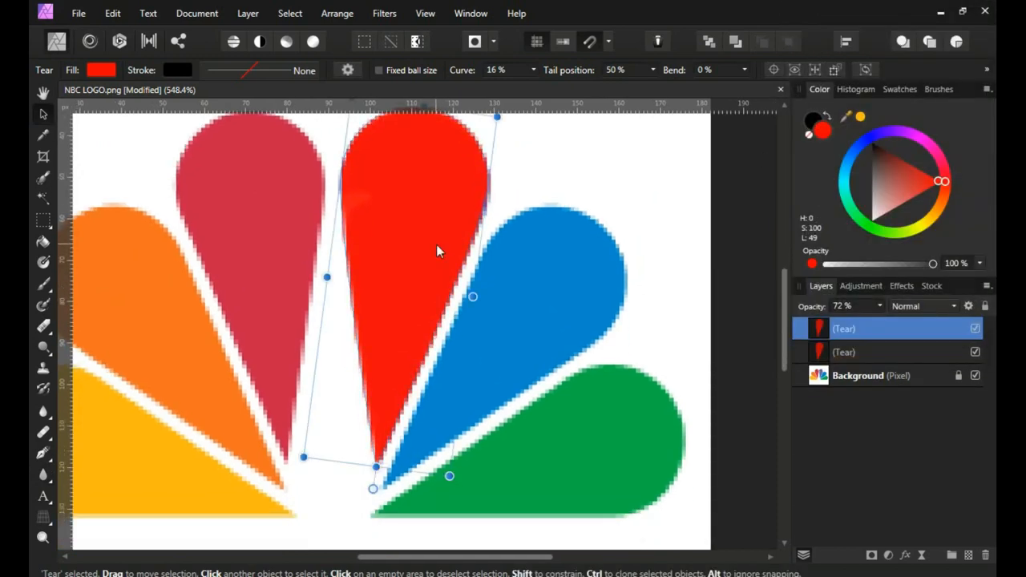
left_click_drag(480, 229, 474, 270)
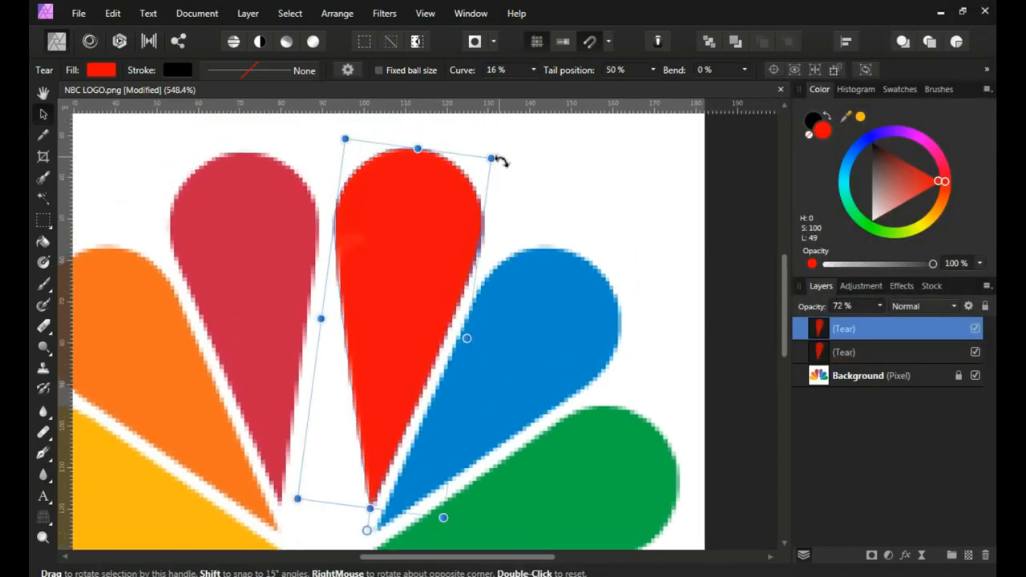
left_click_drag(500, 163, 528, 205)
left_click_drag(460, 236, 527, 166)
left_click_drag(609, 199, 646, 255)
- Nudge and slightly rotate the copied tear until its outline matches the blue feather
scroll(526, 291, "up", 1)
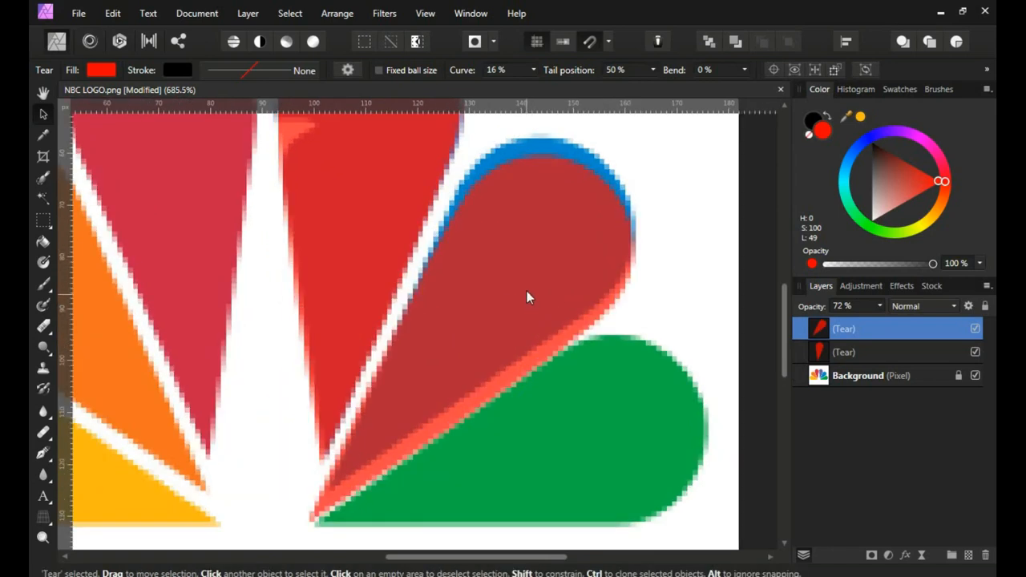
key("Right")
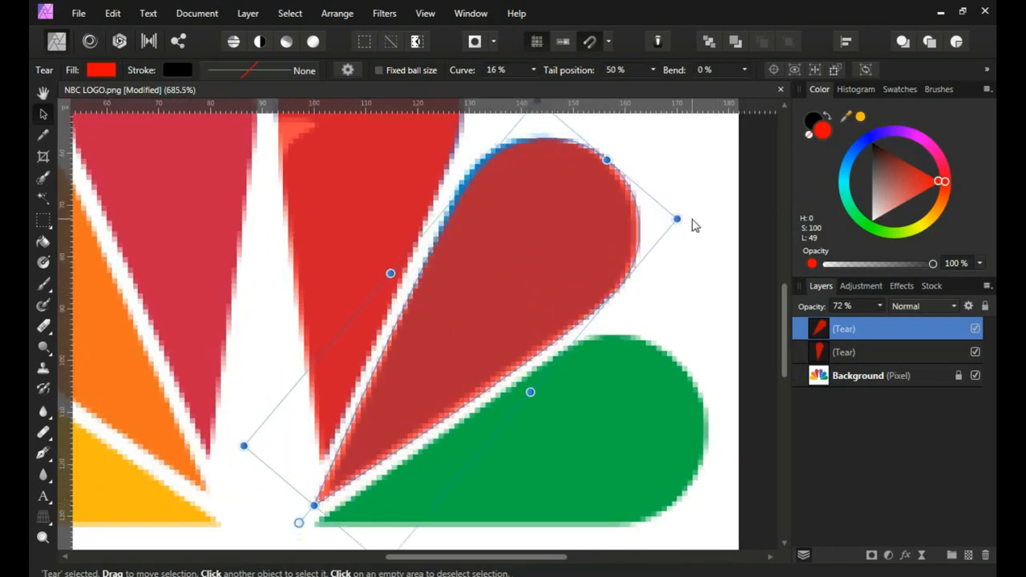
left_click_drag(686, 228, 687, 223)
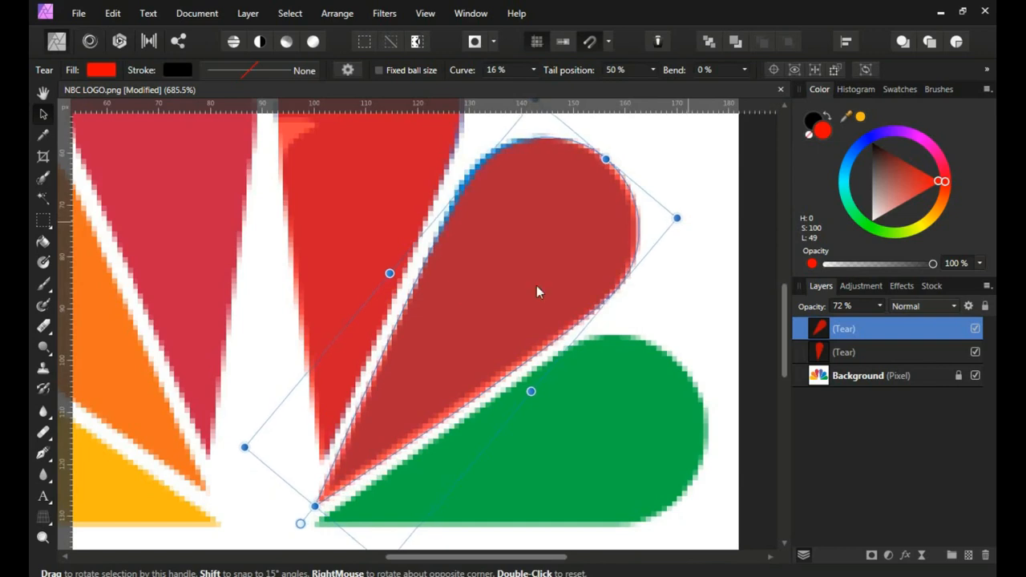
key("Up")
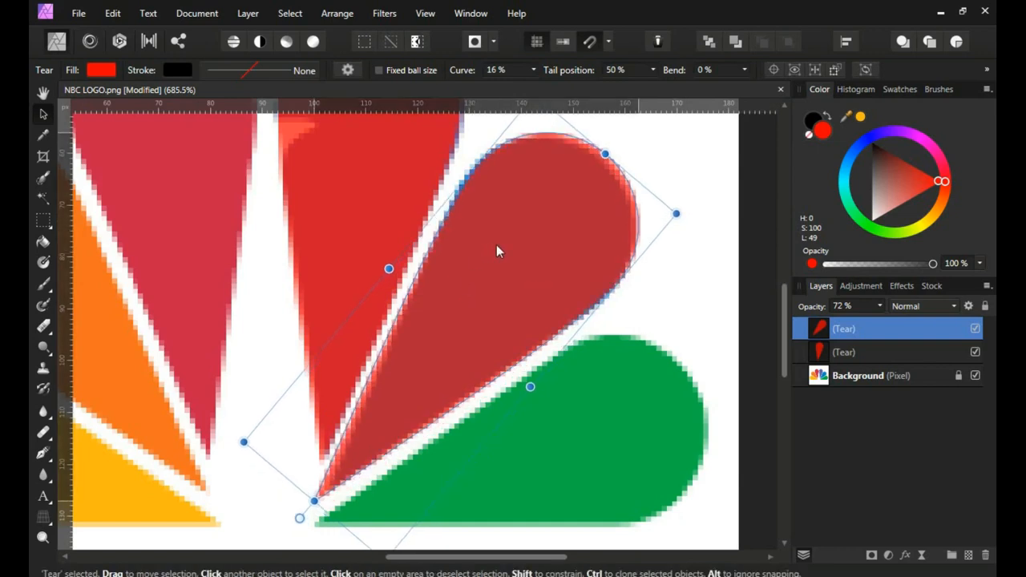
left_click_drag(239, 441, 242, 446)
scroll(347, 457, "down", 1)
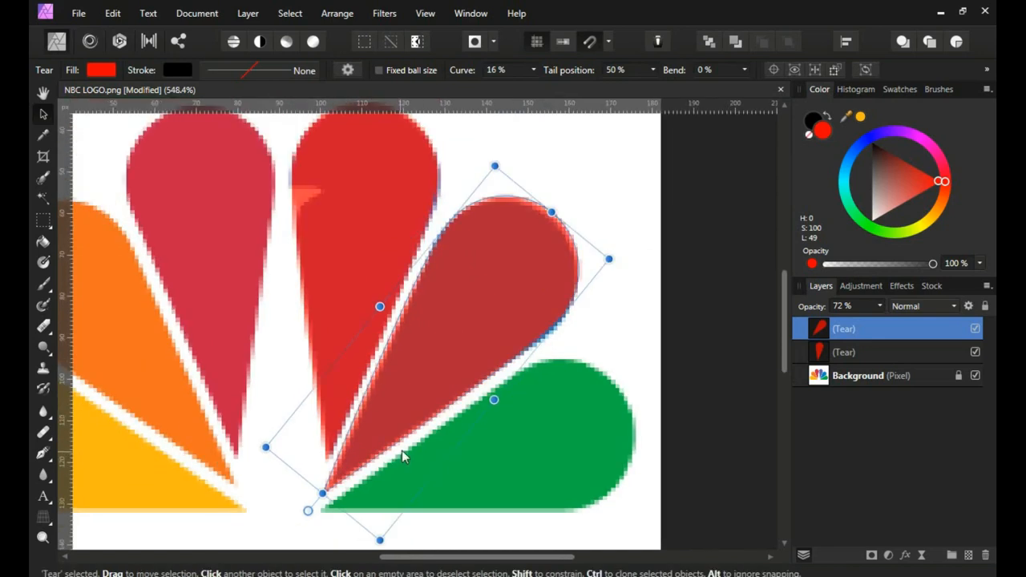
- Duplicate the blue feather's tear, then rotate the copy clockwise and position it over the green feather
scroll(403, 450, "down", 2)
right_click(848, 335)
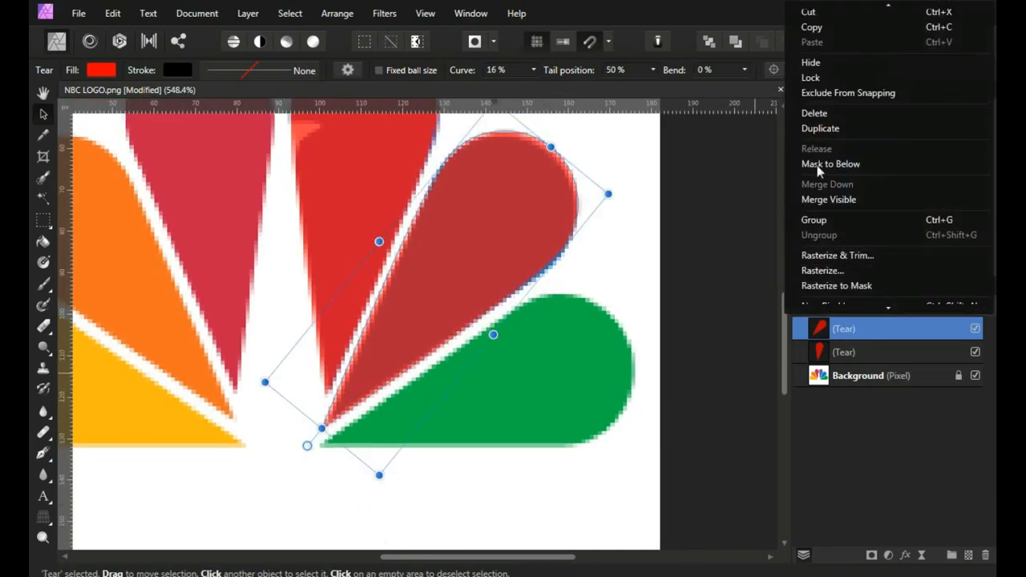
left_click(836, 129)
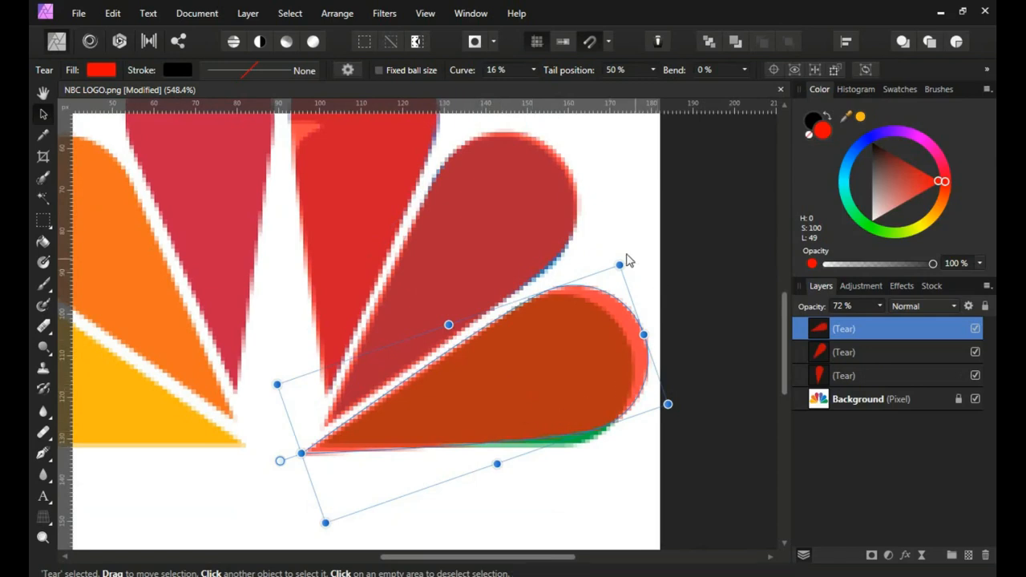
left_click_drag(633, 269, 639, 265)
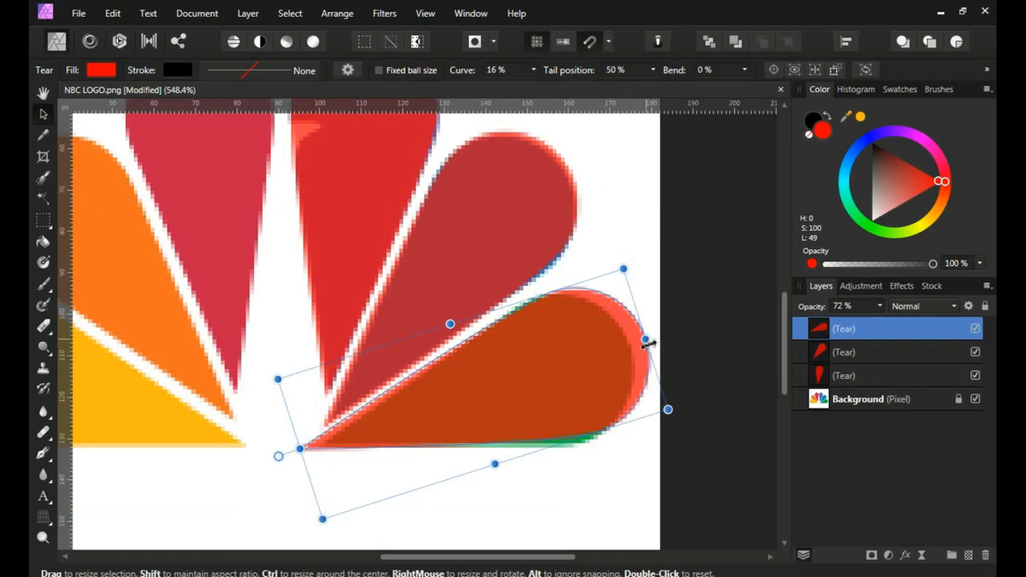
- Pull in the copied tear's rounded and pointed ends and adjust its position to fit the green feather's outline
left_click_drag(648, 342, 590, 360)
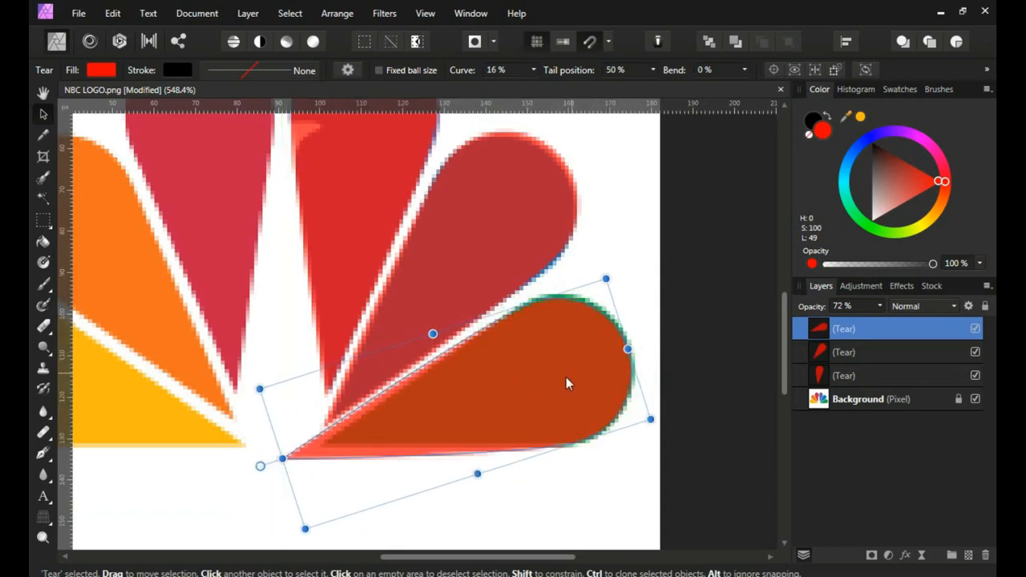
left_click_drag(284, 461, 312, 449)
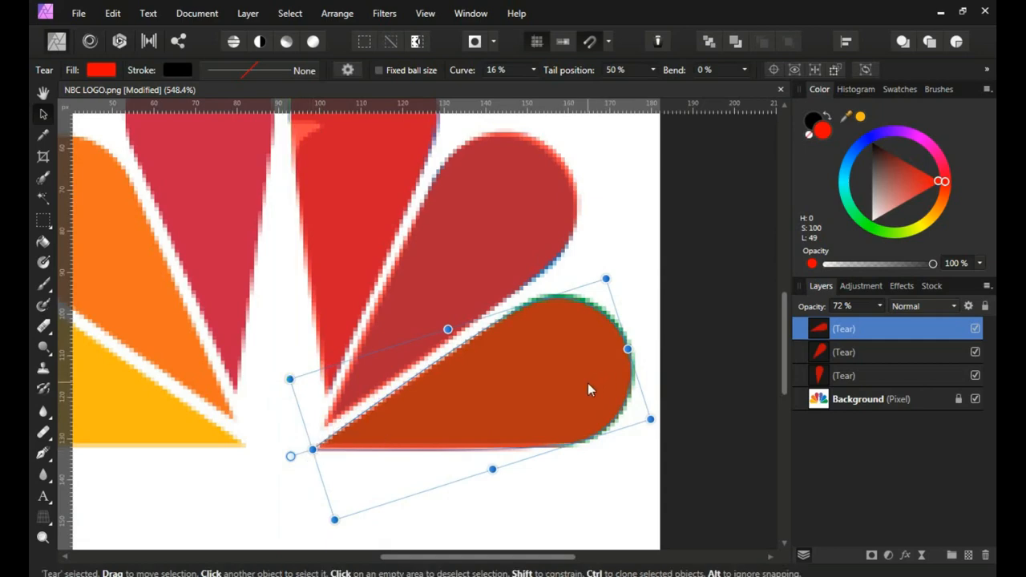
scroll(591, 380, "up", 3)
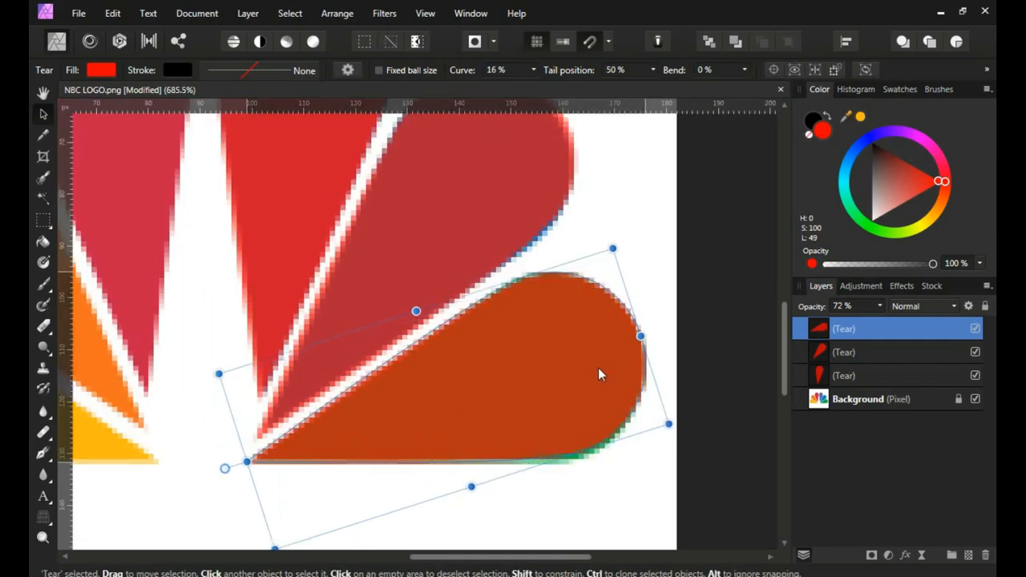
scroll(553, 345, "down", 4)
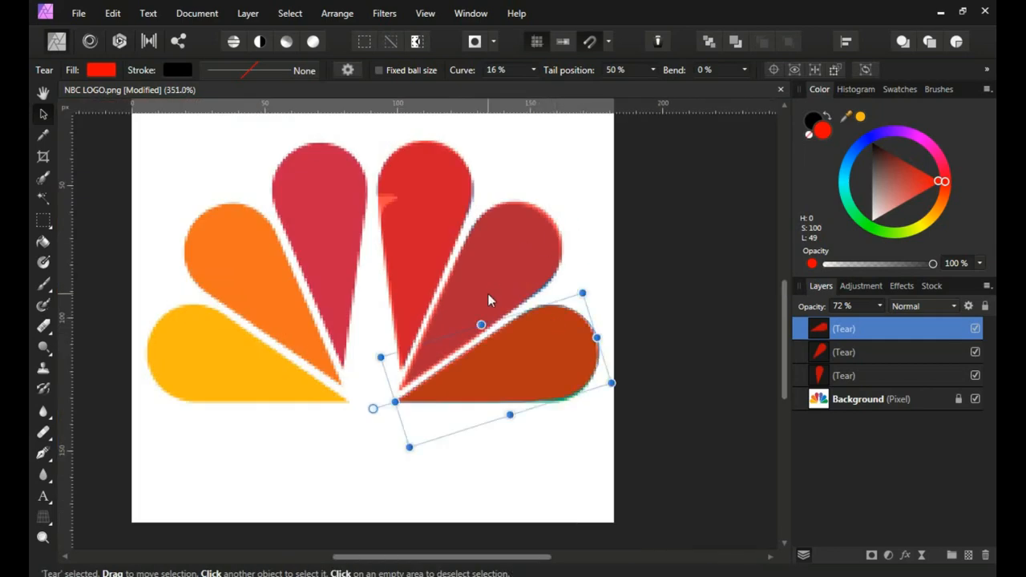
- Select the three tears over the purple, blue and green feathers together and duplicate them
scroll(379, 188, "up", 2)
scroll(498, 284, "down", 1)
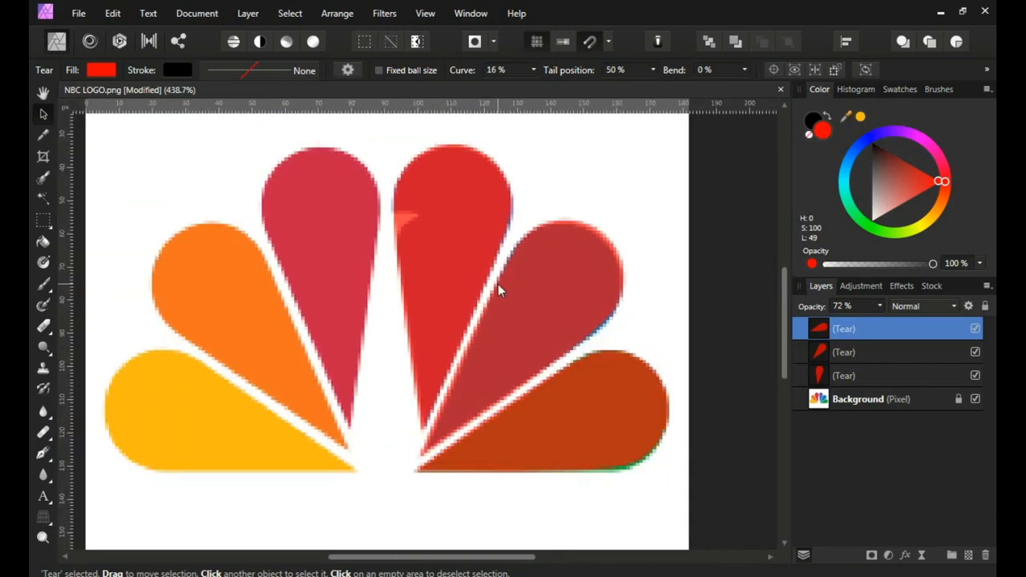
left_click(473, 249)
left_click(564, 301, "shift")
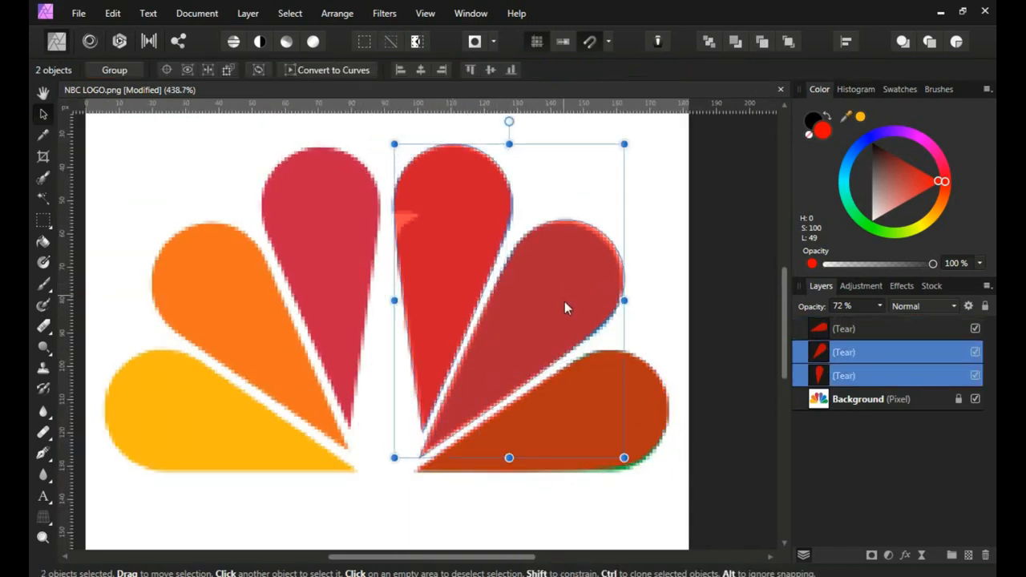
left_click(646, 408, "shift")
right_click(864, 326)
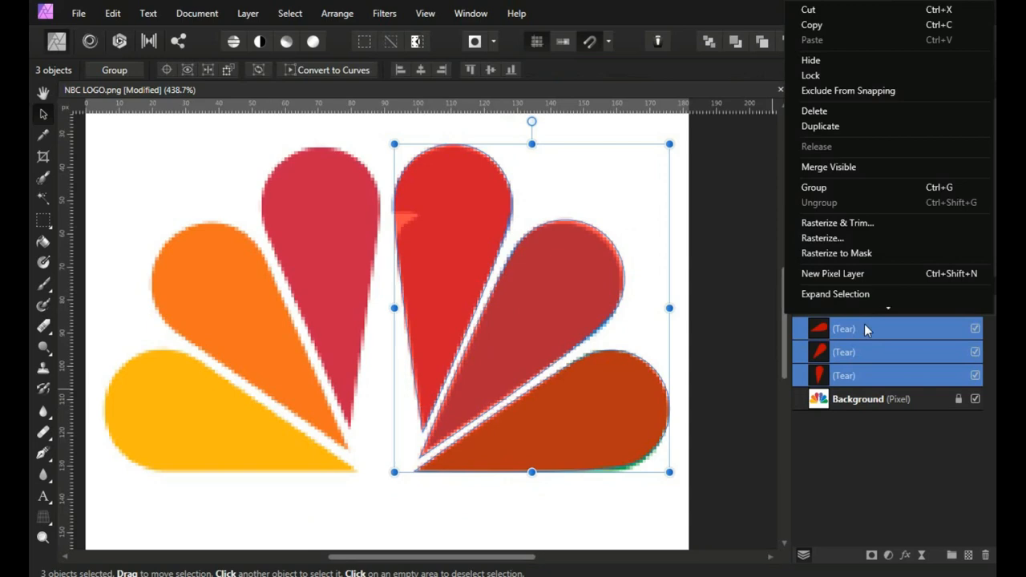
left_click(820, 126)
- Flip the three duplicated tears horizontally and move them over the yellow, orange and crimson feathers
left_click(337, 13)
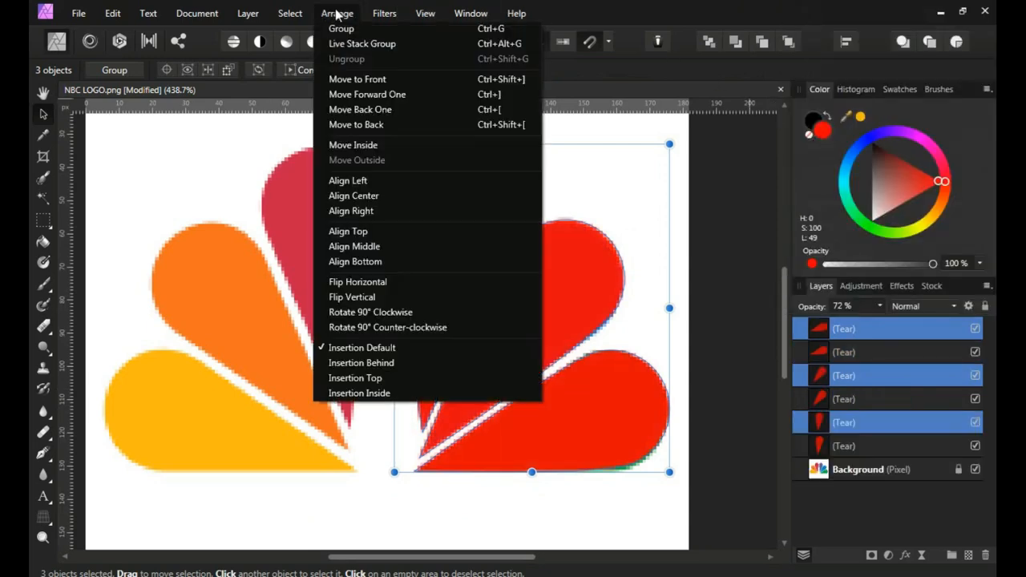
left_click(388, 292)
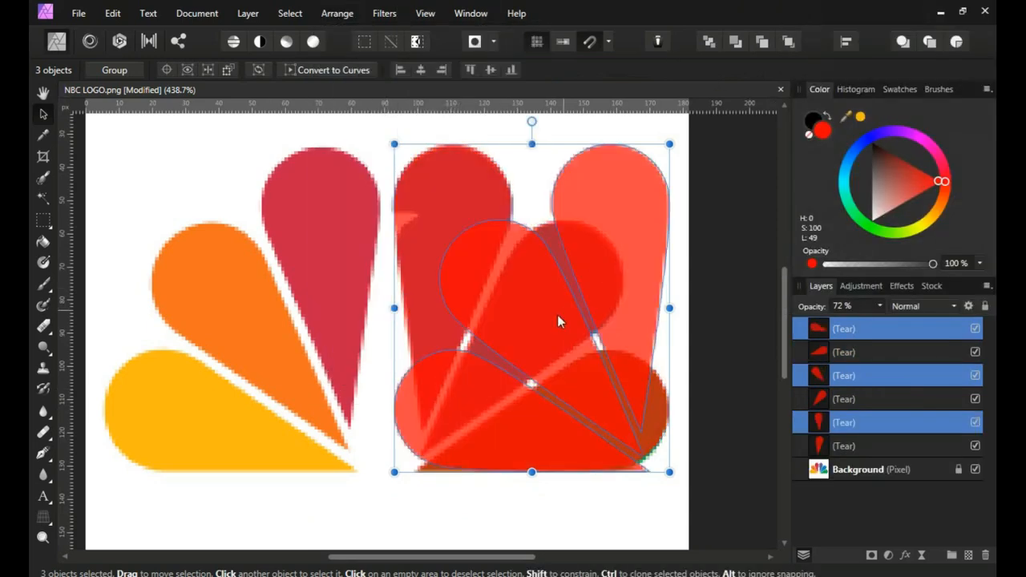
left_click_drag(557, 316, 249, 317)
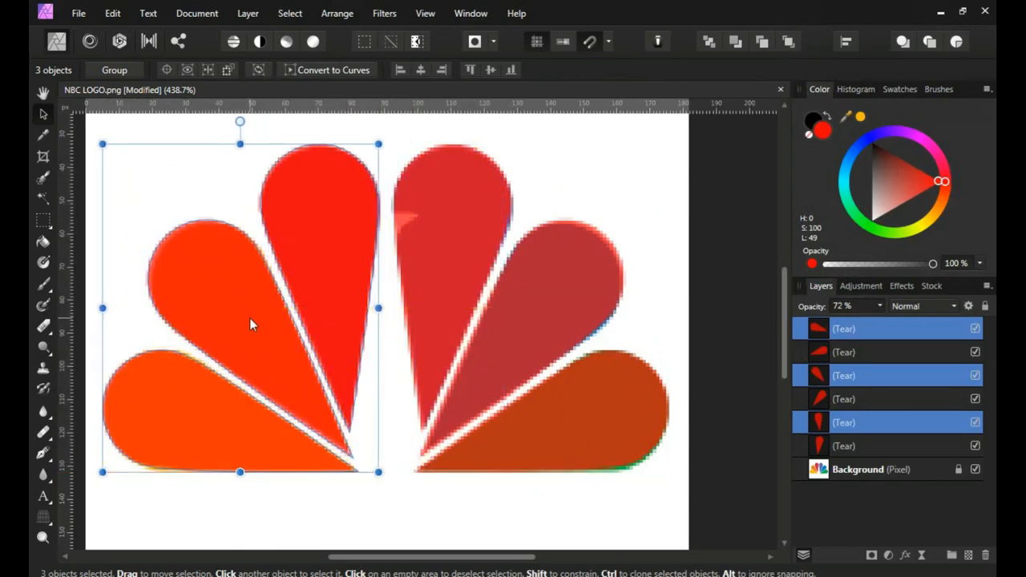
- Convert the tear over the purple feather to curves
left_click(436, 196)
scroll(436, 197, "up", 2)
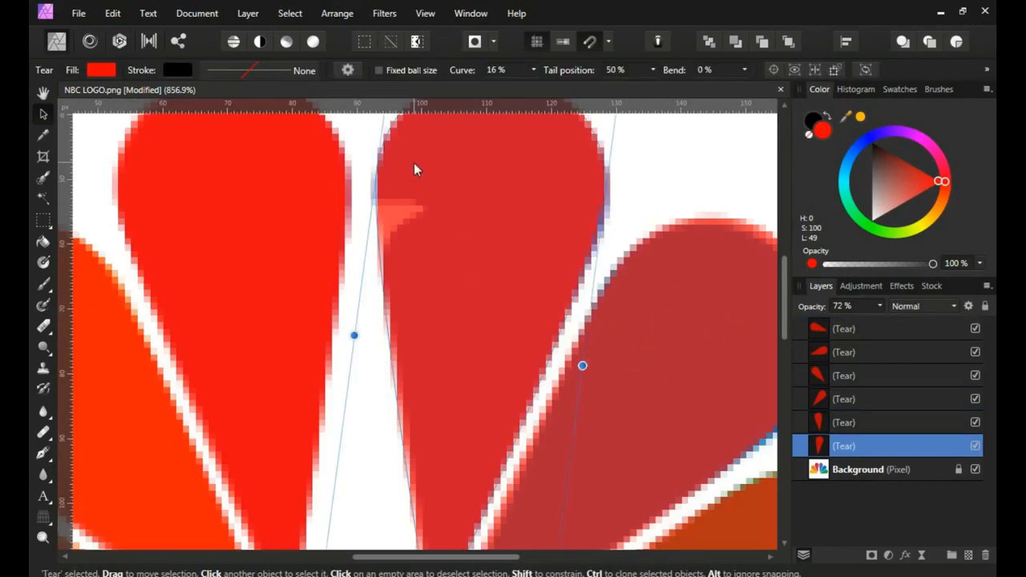
right_click(414, 162)
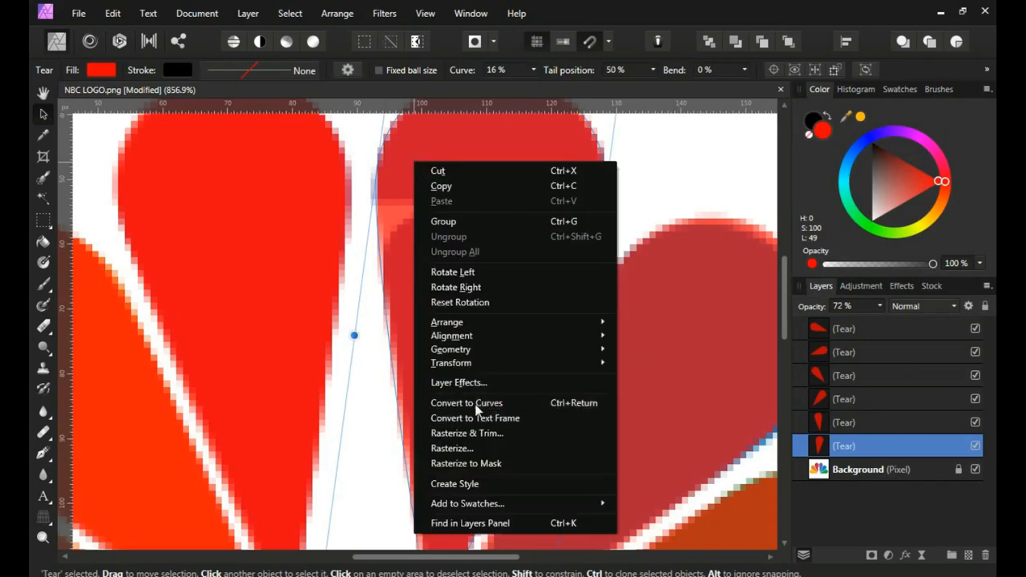
left_click(433, 404)
- With the Node Tool, add three nodes along the purple feather curve's inner edge where the beak notch is
scroll(379, 196, "up", 2)
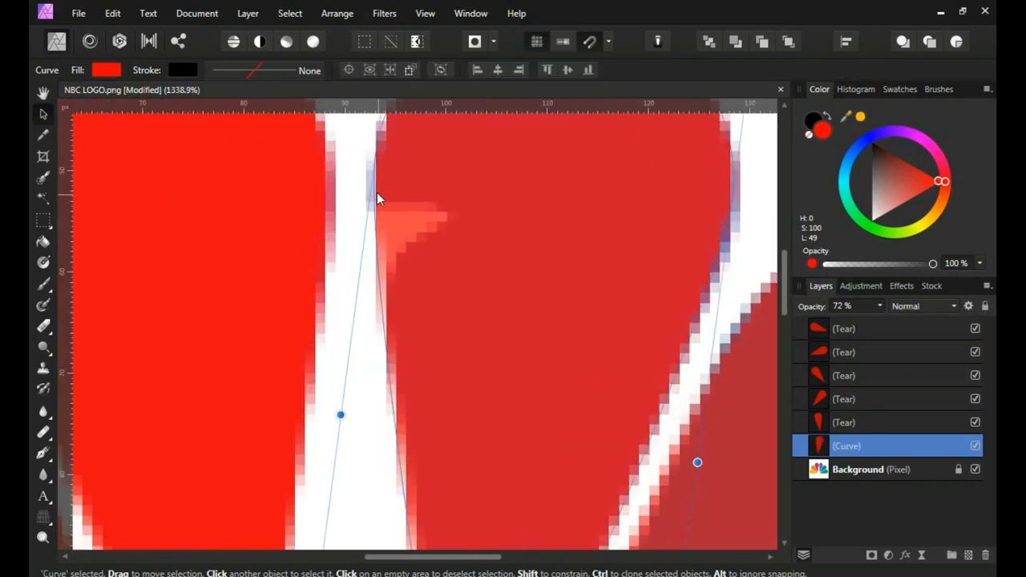
left_click(46, 464)
left_click(103, 474)
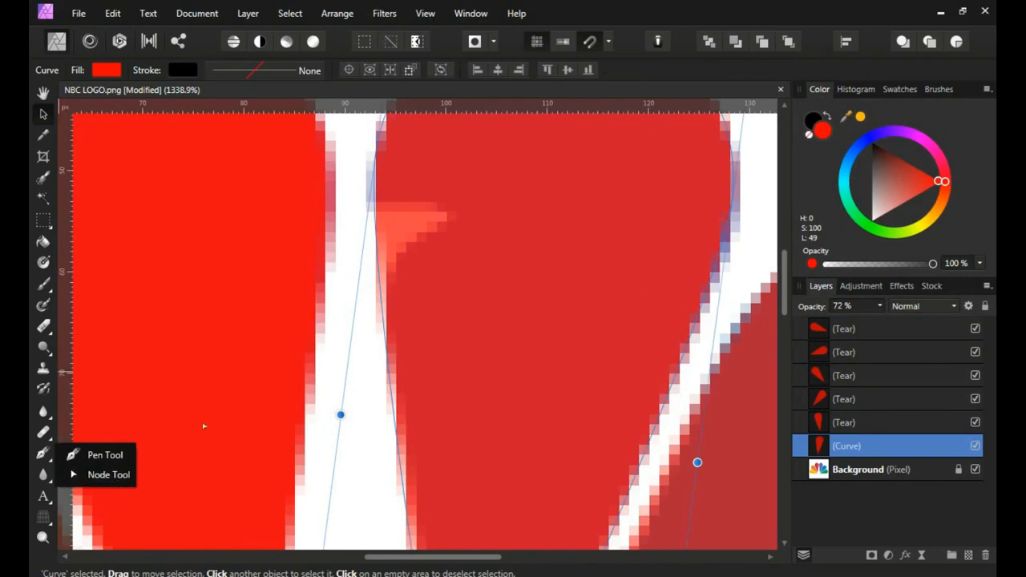
scroll(400, 184, "up", 1)
scroll(400, 185, "up", 1)
left_click(358, 220)
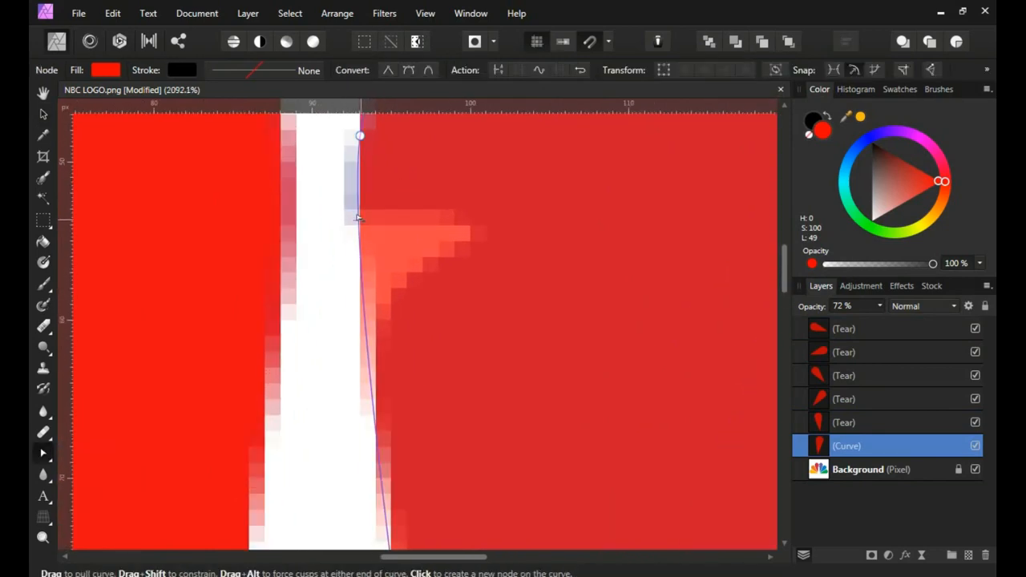
left_click(373, 415)
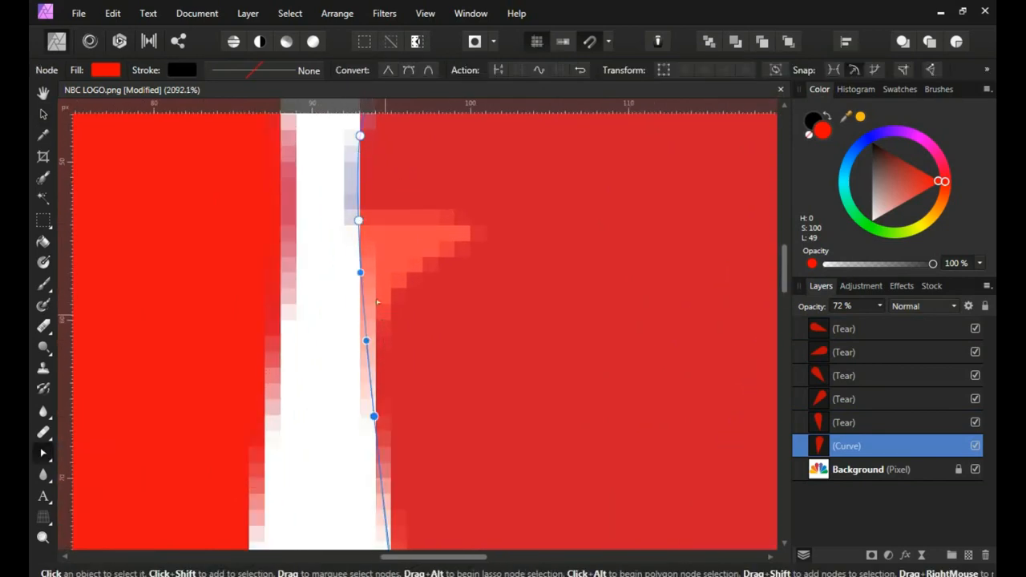
left_click(362, 297)
- Pull the middle node inward to the beak's tip, make it a sharp node, and bend the notch's upper edge upward
left_click_drag(363, 297, 439, 193)
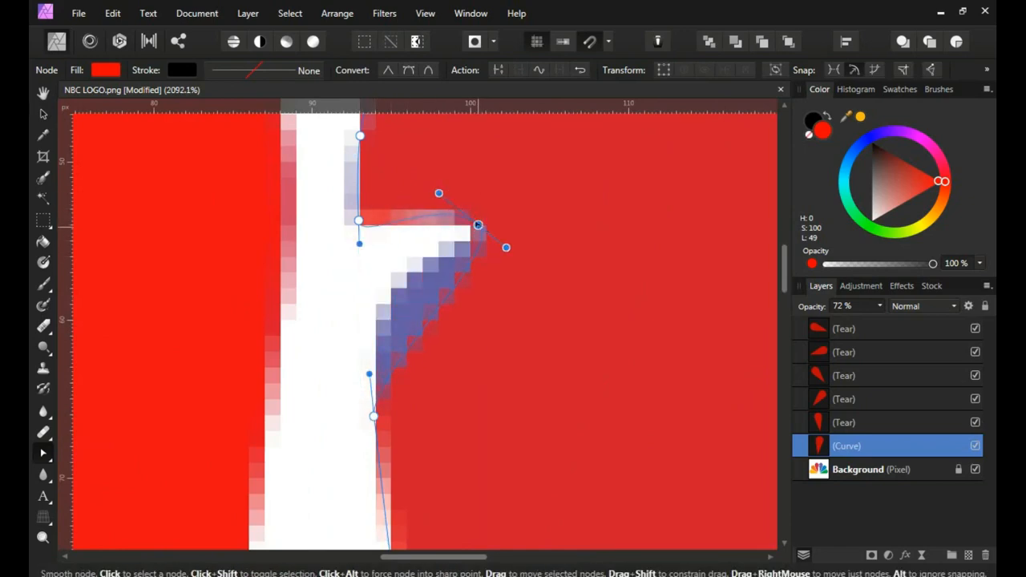
left_click(392, 70)
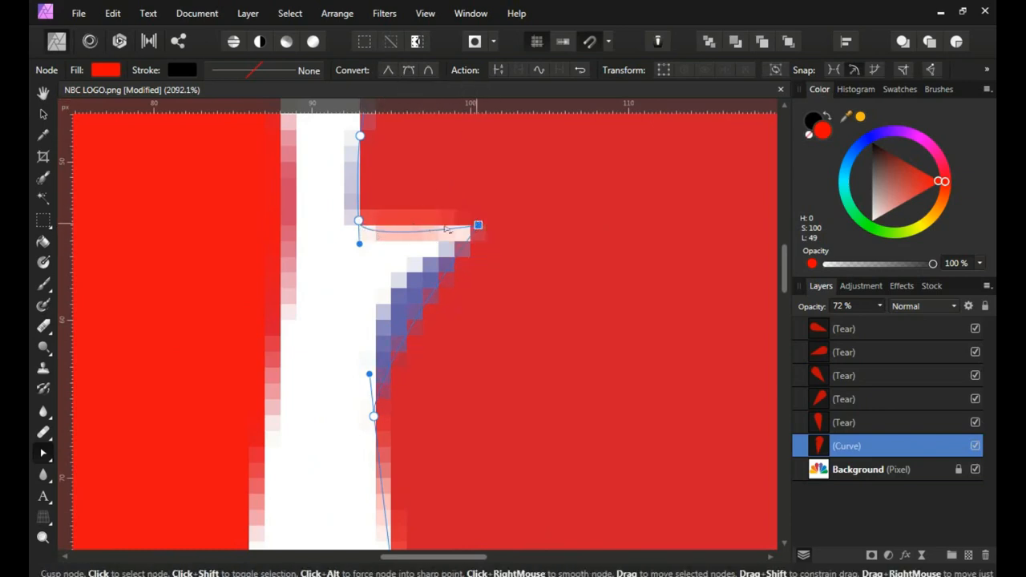
left_click_drag(417, 231, 438, 193)
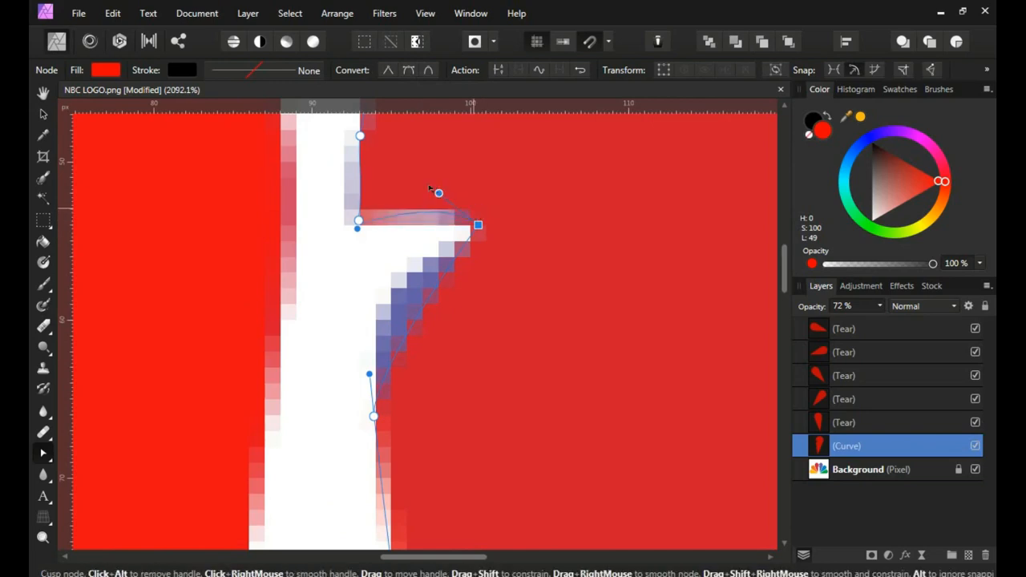
- Bend the notch's lower edge along the beak's underside and move the tip node slightly deeper into the feather
scroll(380, 214, "up", 1)
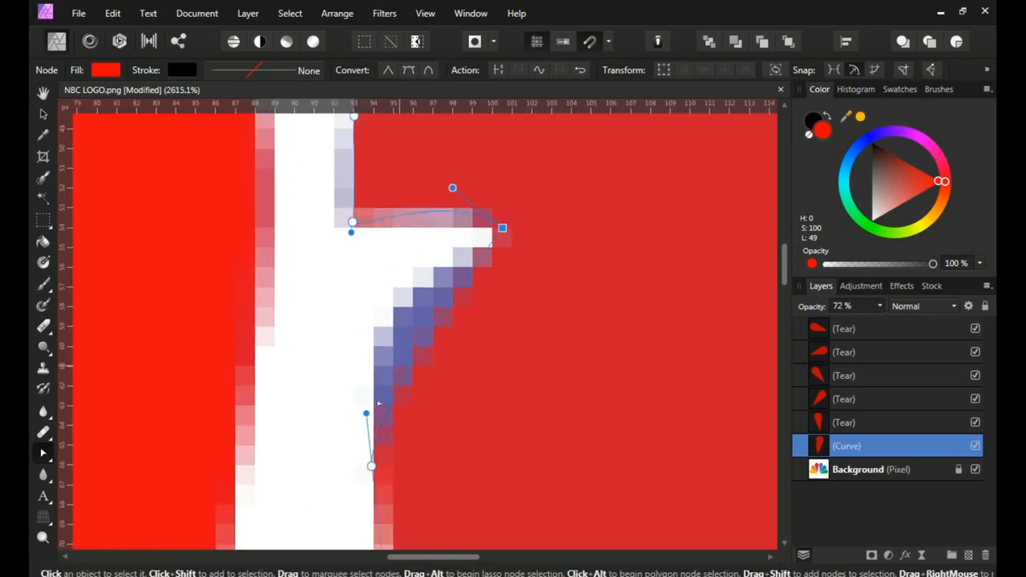
mouse_move(366, 413)
left_mouse_down()
mouse_move(367, 361)
mouse_move(367, 413)
left_mouse_up()
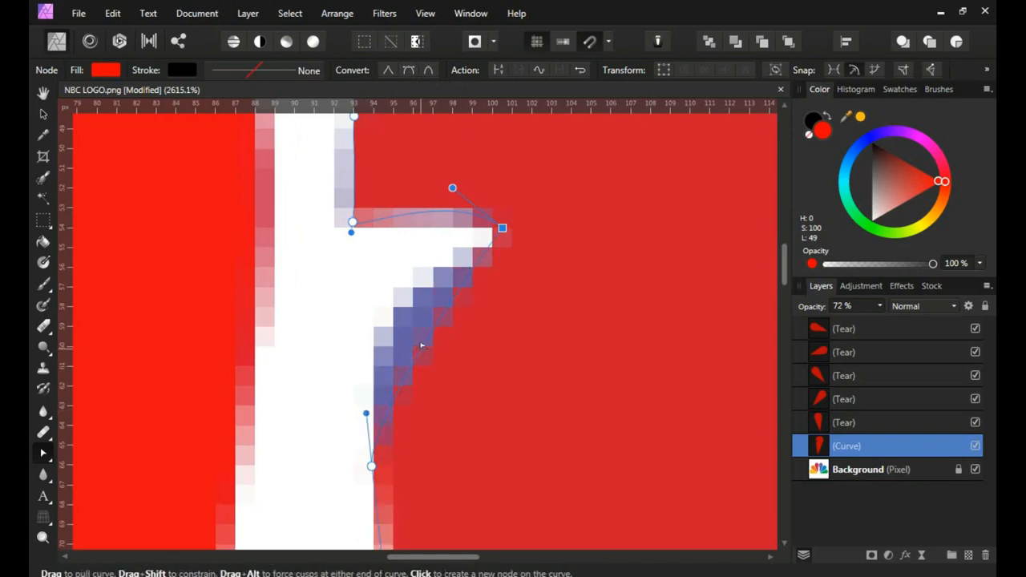
left_click_drag(422, 345, 419, 331)
left_click_drag(500, 213, 393, 286)
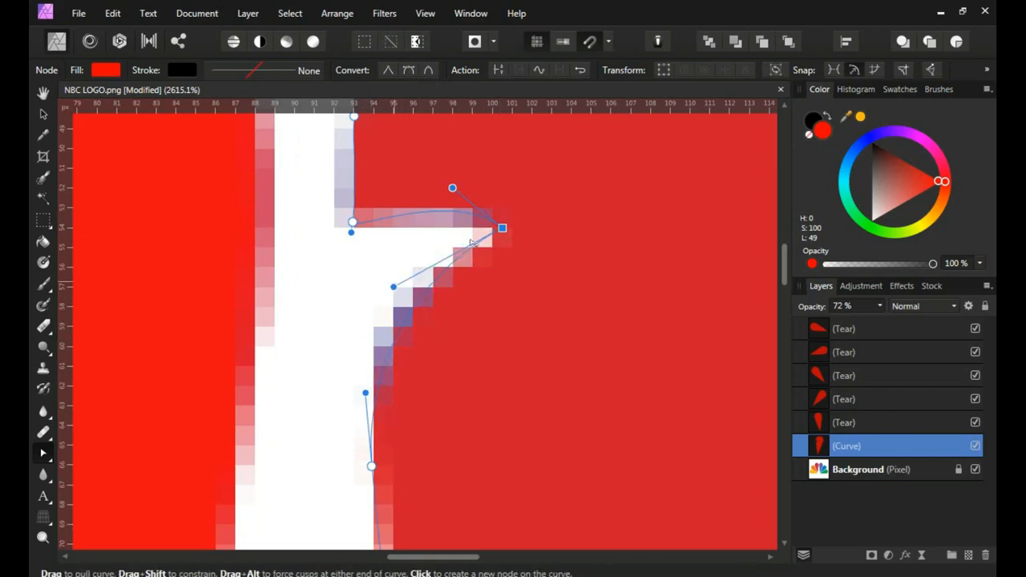
left_click_drag(501, 227, 523, 229)
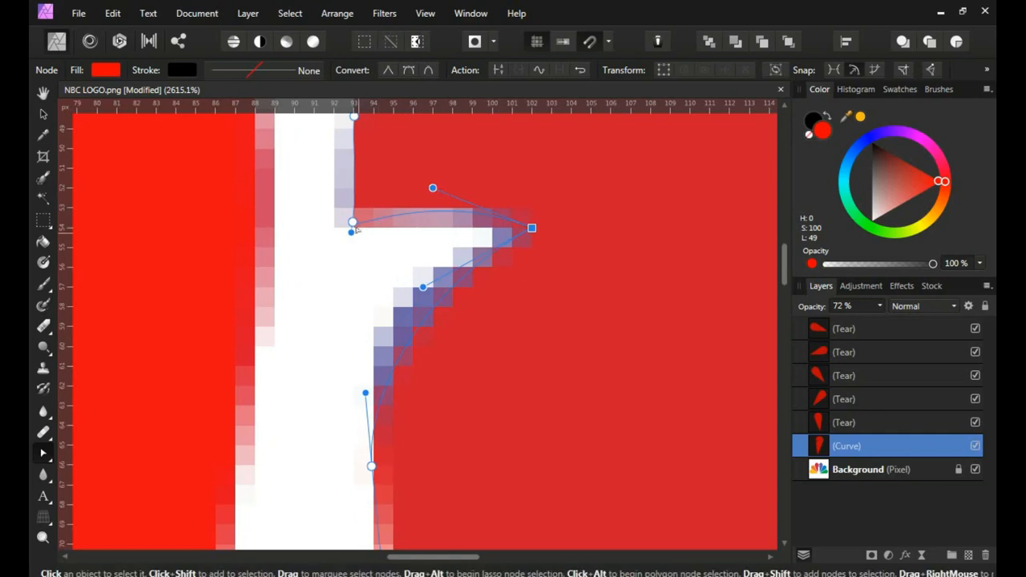
- Adjust the handles of the notch's upper corner node so the feather's edge above the beak runs straight
scroll(351, 226, "up", 2)
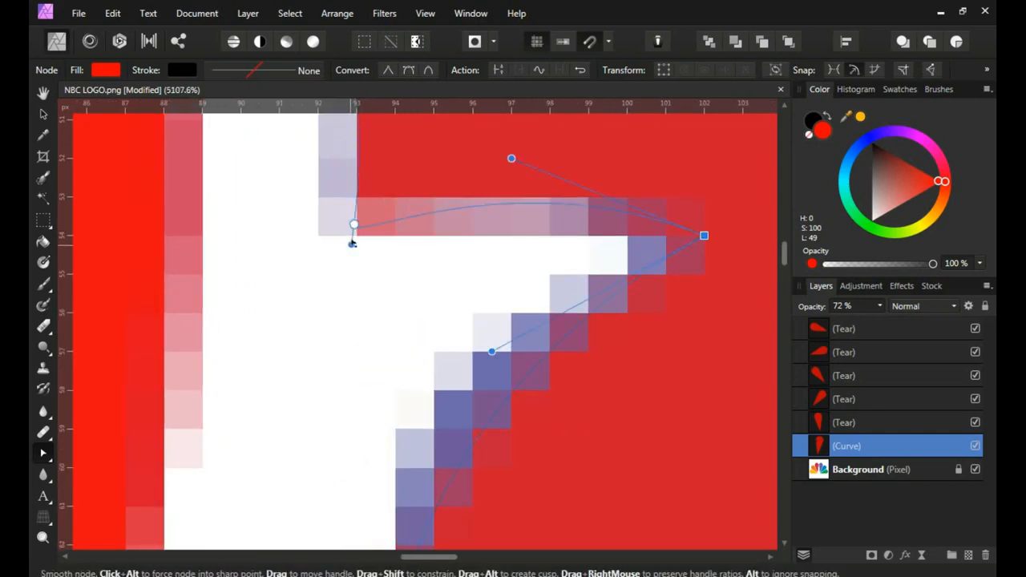
left_click_drag(352, 243, 349, 243)
left_click(353, 221)
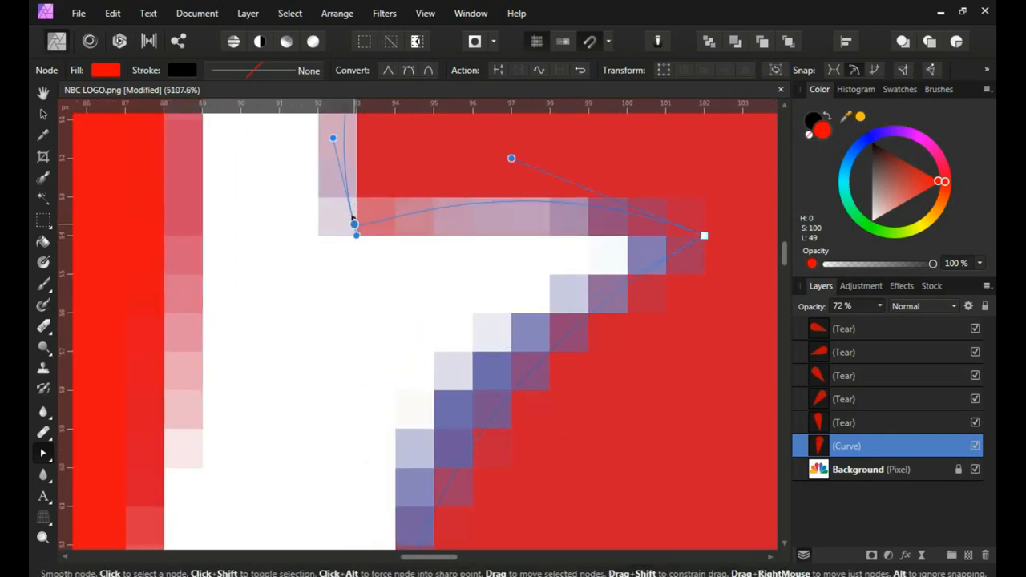
scroll(353, 222, "down", 2)
left_click_drag(345, 165, 346, 165)
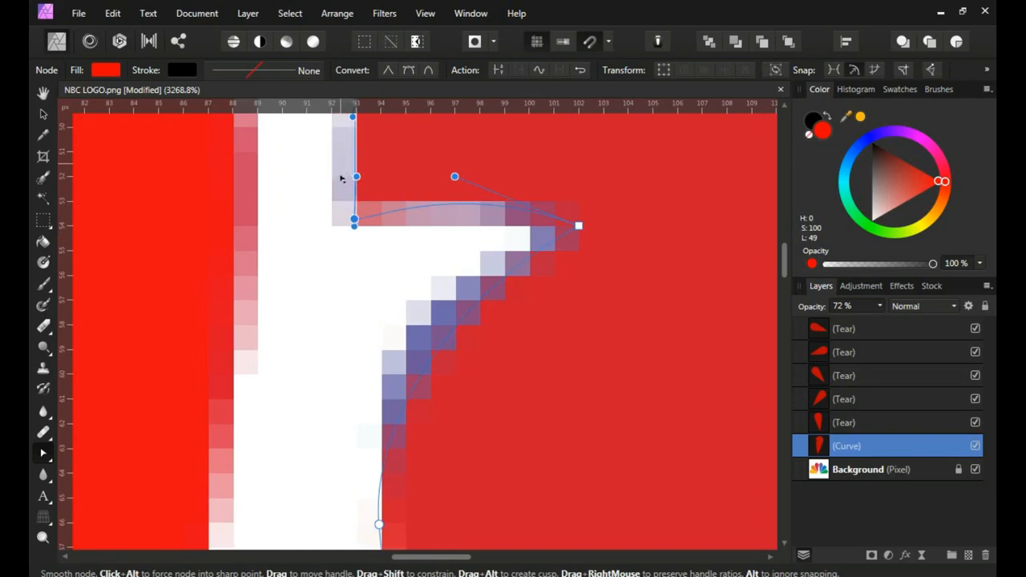
- Move the beak's tip node slightly further into the feather and raise its upper handle to round the beak's top
scroll(454, 324, "down", 2)
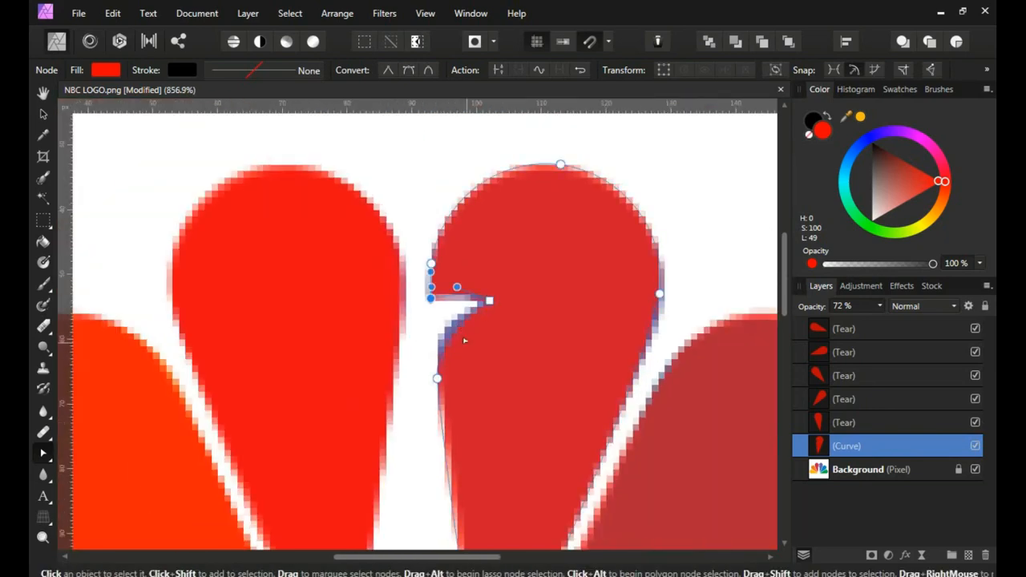
scroll(479, 301, "up", 3)
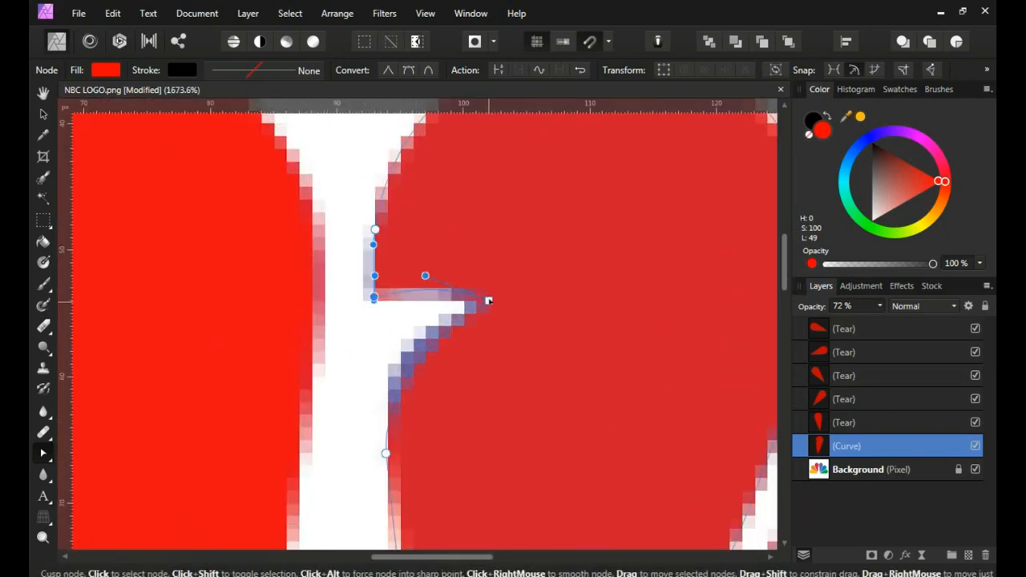
left_click(499, 300)
left_click_drag(437, 276, 424, 262)
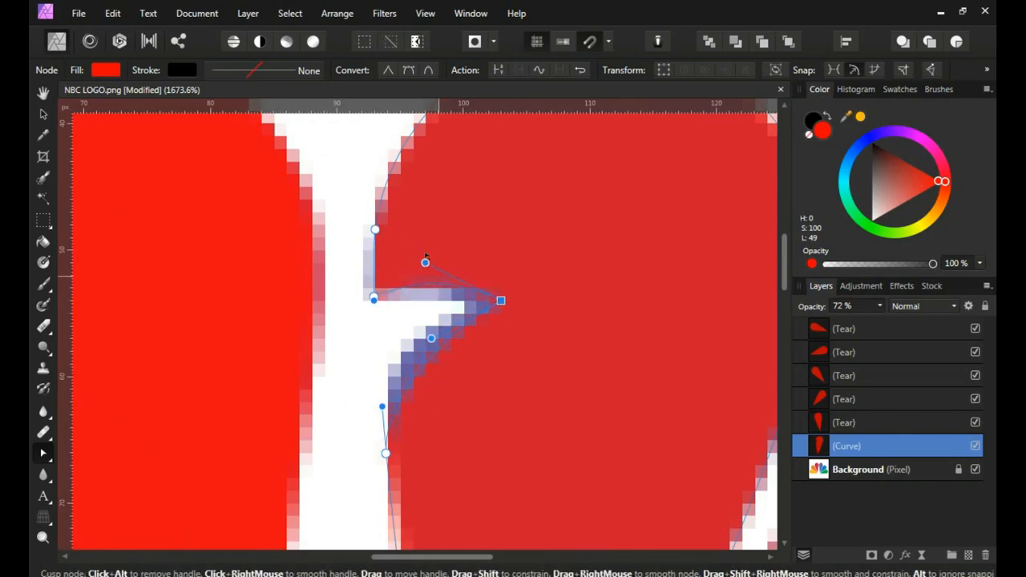
scroll(425, 260, "down", 5)
scroll(435, 299, "up", 2)
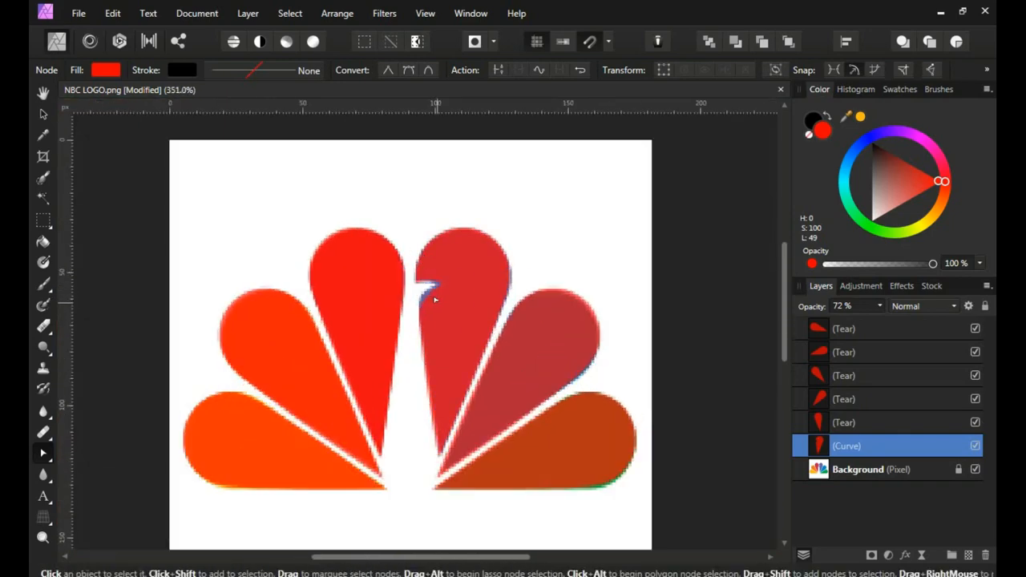
- Select all six feather shapes, including the one with the beak notch, and raise their opacity to 100%
key("v")
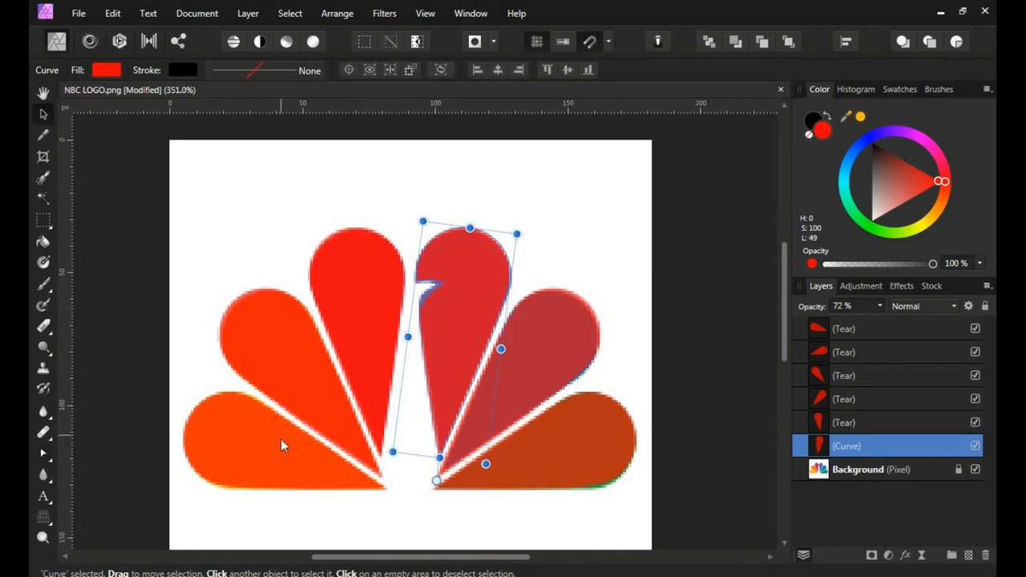
left_click(279, 443)
left_click(324, 321, "shift")
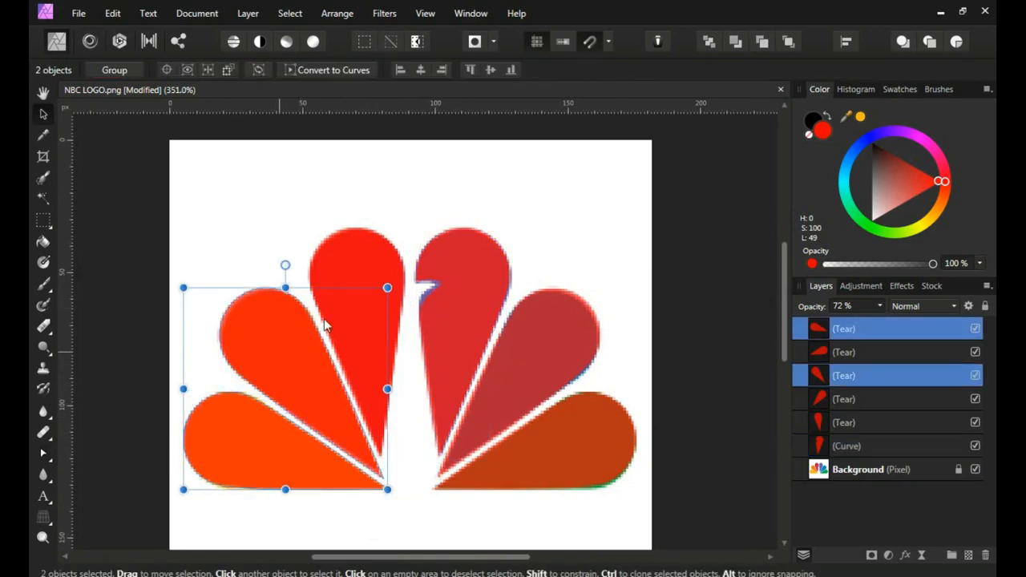
left_click(386, 259, "shift")
left_click(492, 282, "shift")
left_click(553, 344, "shift")
left_click(592, 425, "shift")
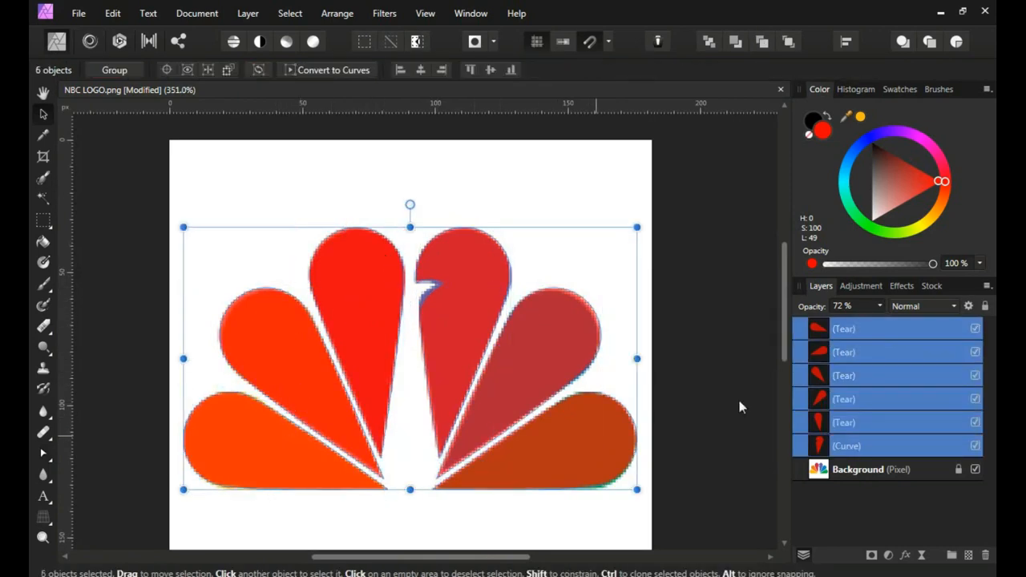
left_click(879, 307)
left_click_drag(885, 321, 912, 321)
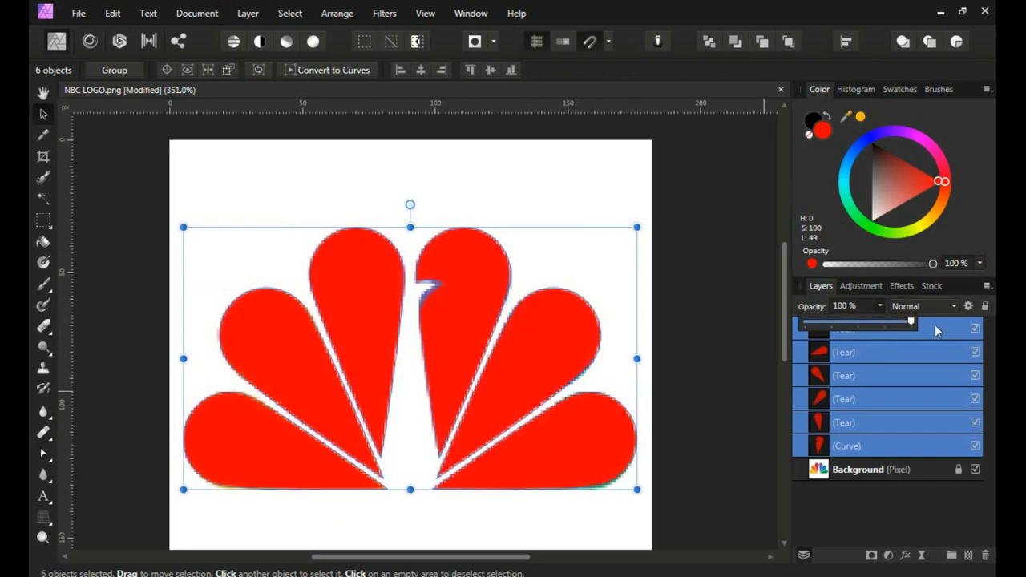
- Move the six feathers straight down to expose the rounded coloured tops of the reference feathers
scroll(446, 280, "down", 1)
left_click_drag(449, 278, 438, 348)
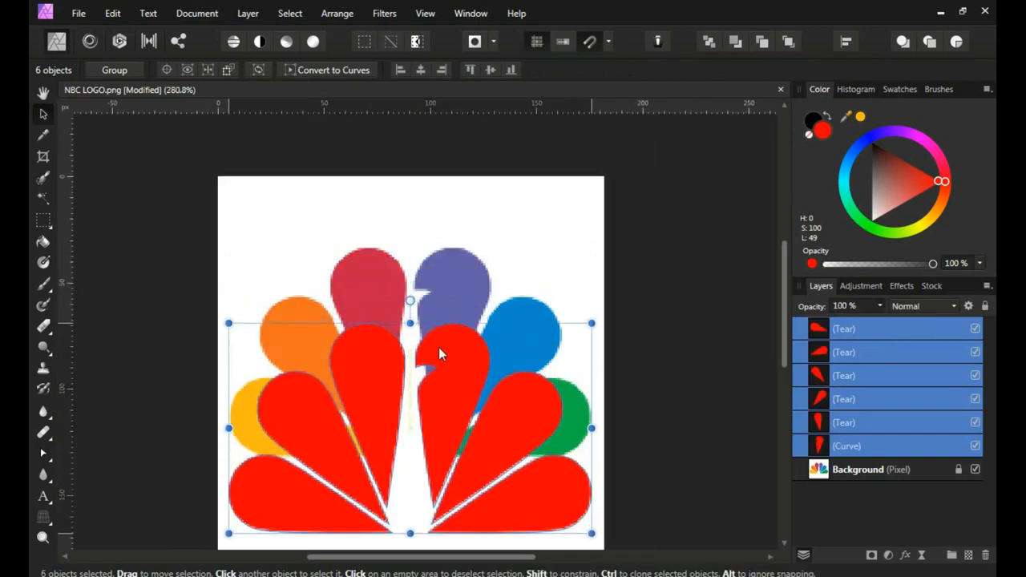
scroll(537, 427, "down", 1)
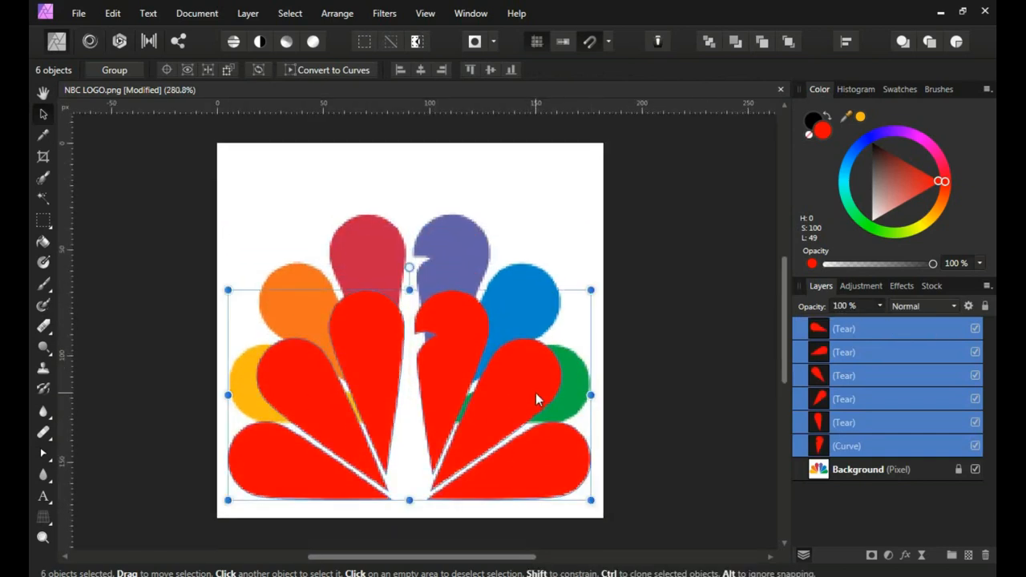
- Fill the lowest right feather with the reference's green and the feather above it with the reference's blue, using the Colour Picker
left_click(542, 510)
left_click(554, 463)
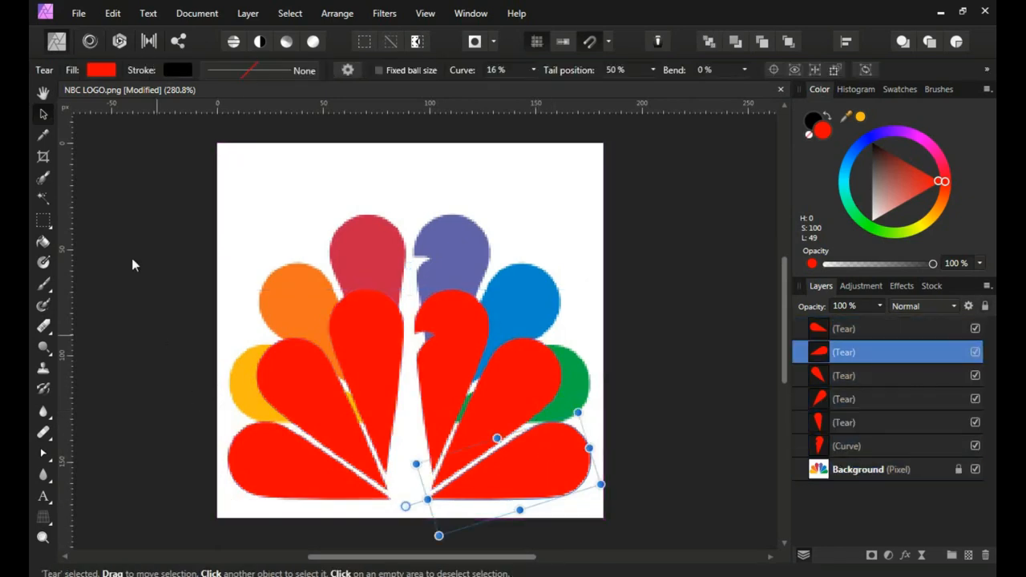
left_click(43, 136)
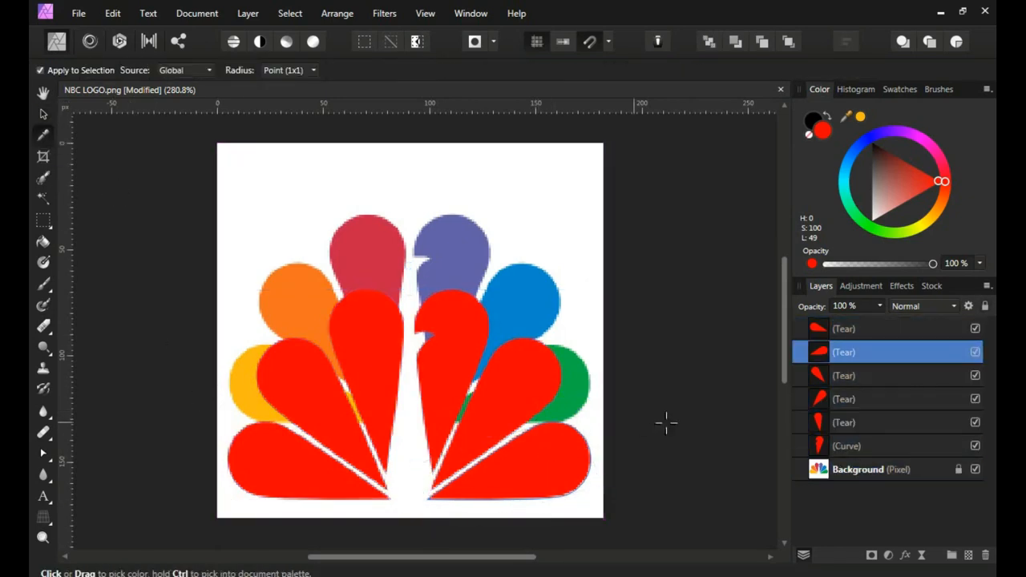
left_click(586, 390)
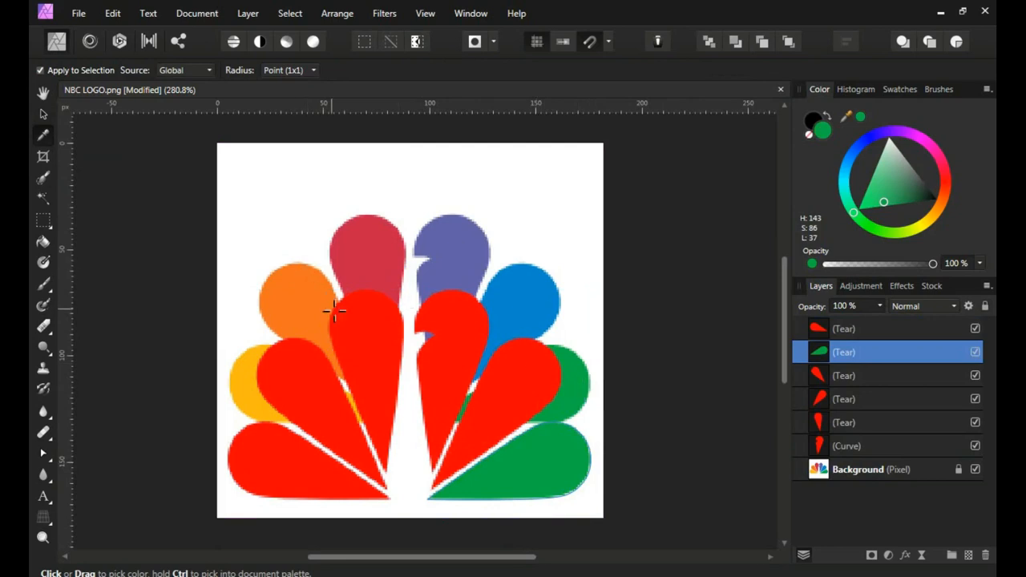
key("v")
left_click(529, 374)
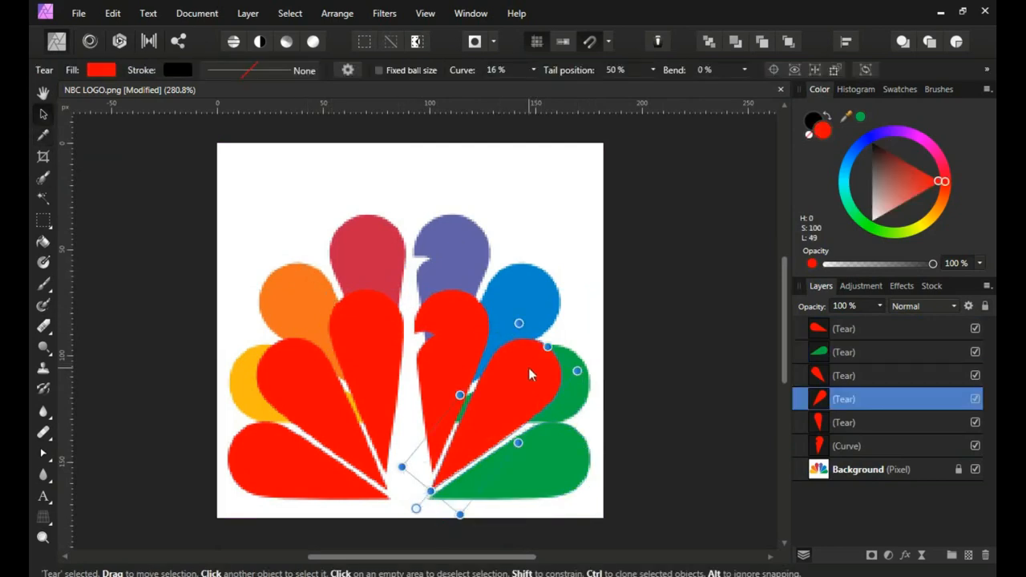
left_click(42, 137)
left_click(542, 307)
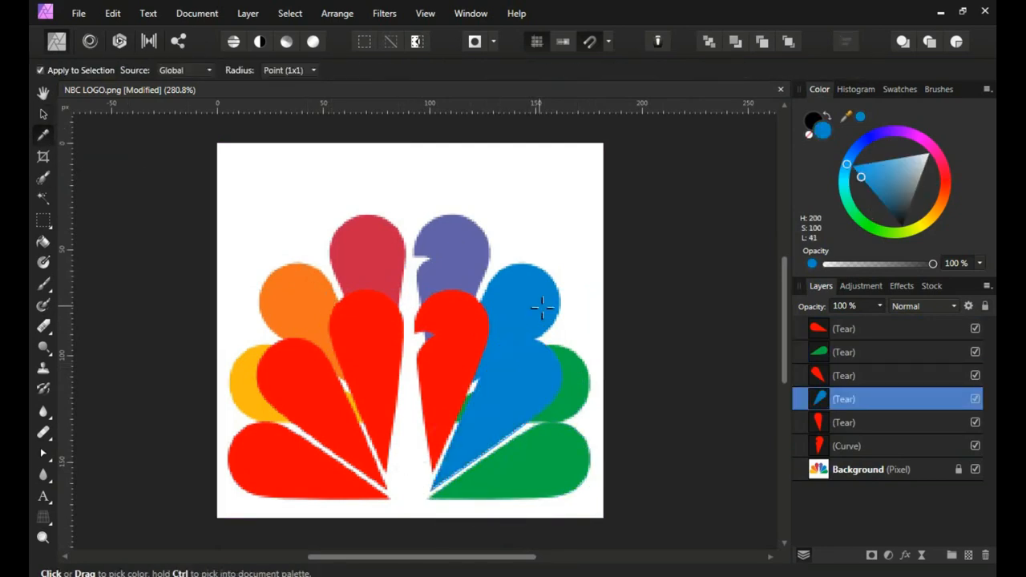
- Fill the notched feather with the purple and the upper left feather with the crimson sampled from the reference image
key("v")
left_click(455, 319)
key("i")
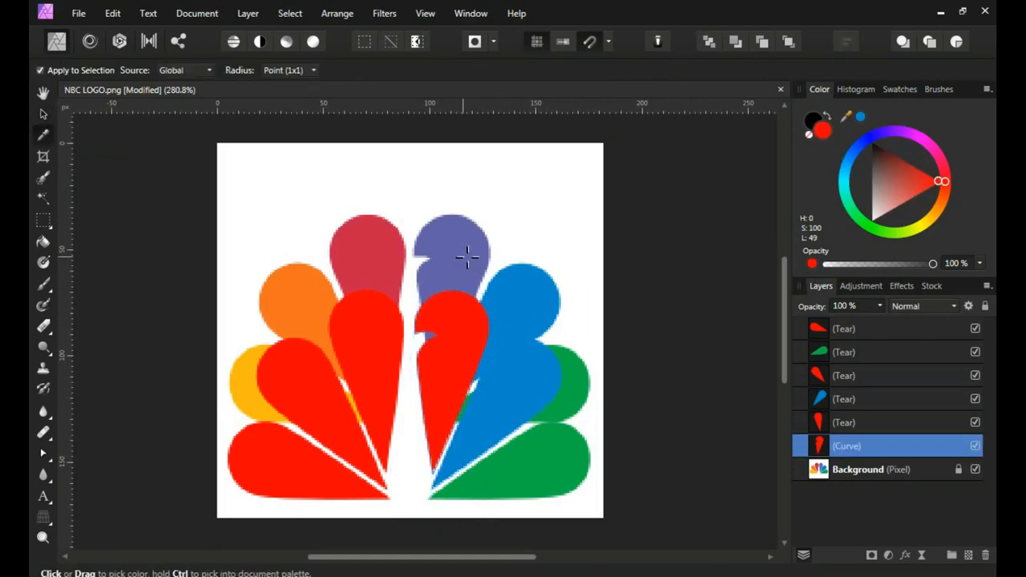
left_click(468, 255)
key("v")
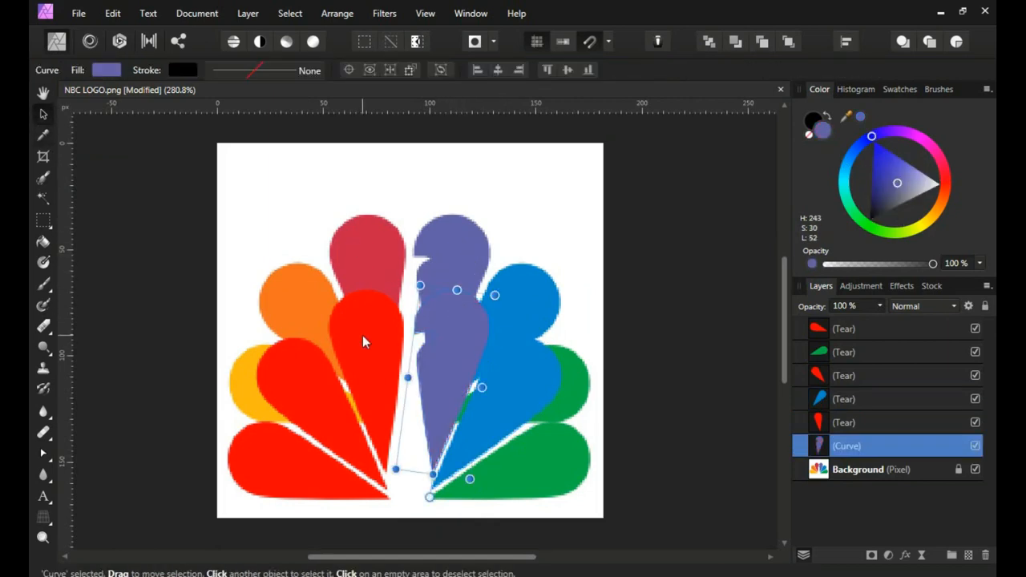
left_click(362, 335)
key("i")
left_click(380, 264)
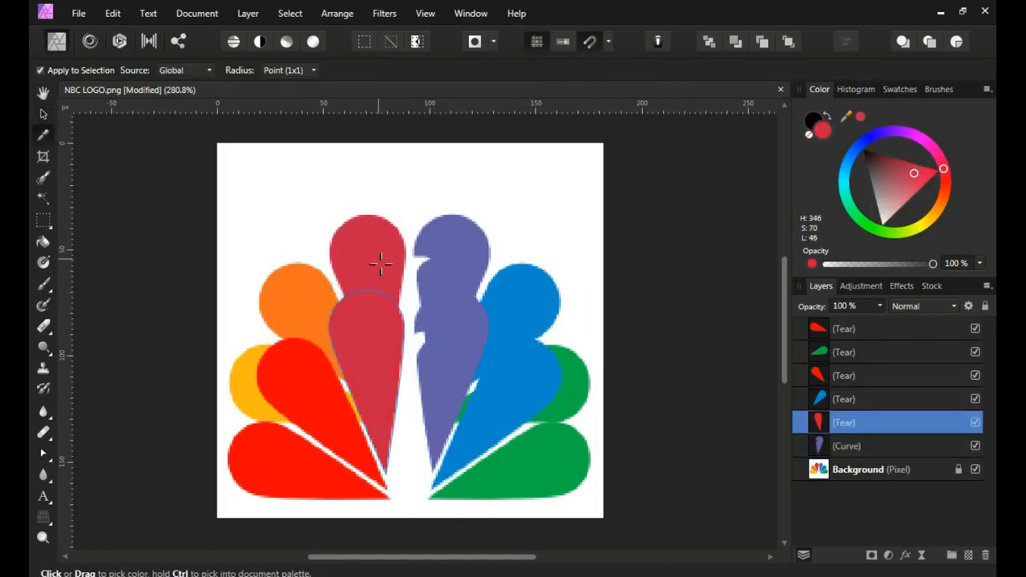
- Fill the middle left feather with the orange and the lowest left feather with the yellow sampled from the reference image
key("v")
left_click(311, 374)
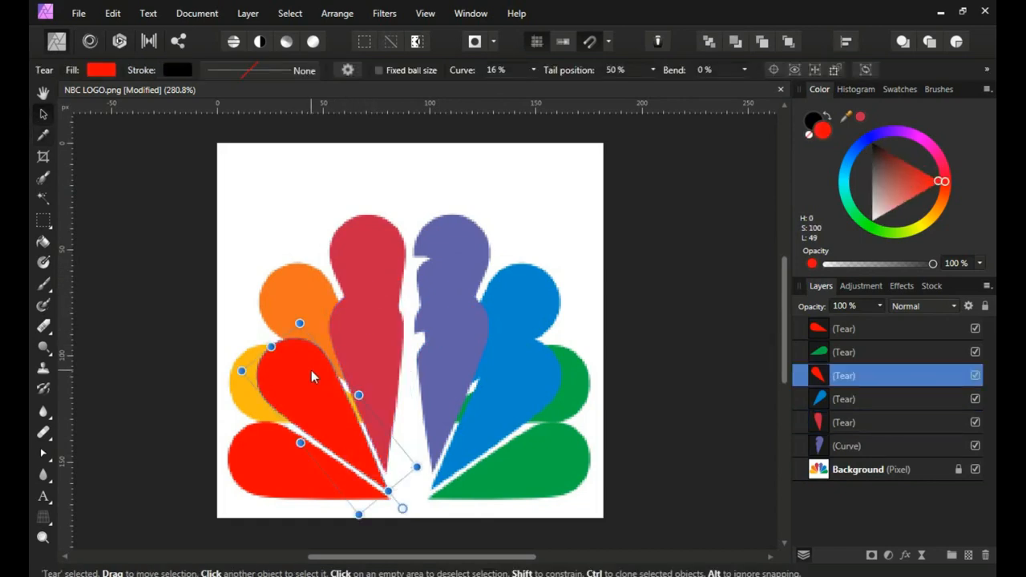
key("i")
left_click(302, 298)
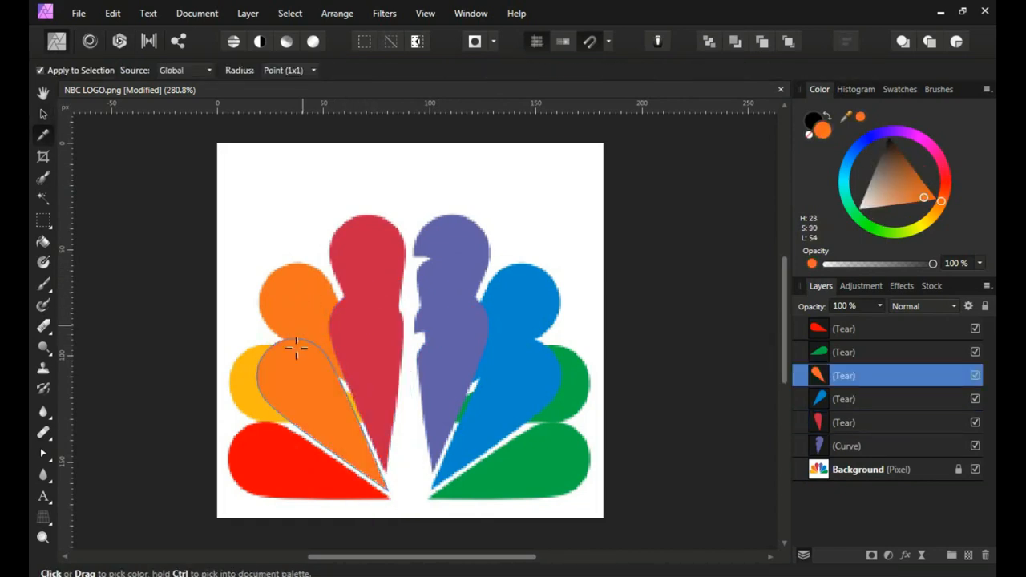
key("v")
left_click(255, 449)
key("i")
left_click(245, 380)
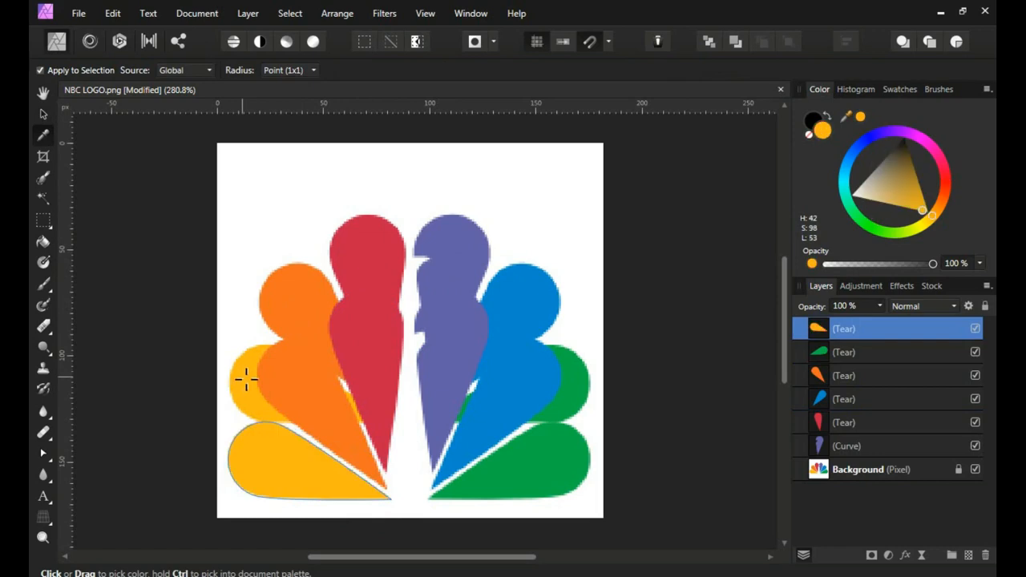
left_click(43, 115)
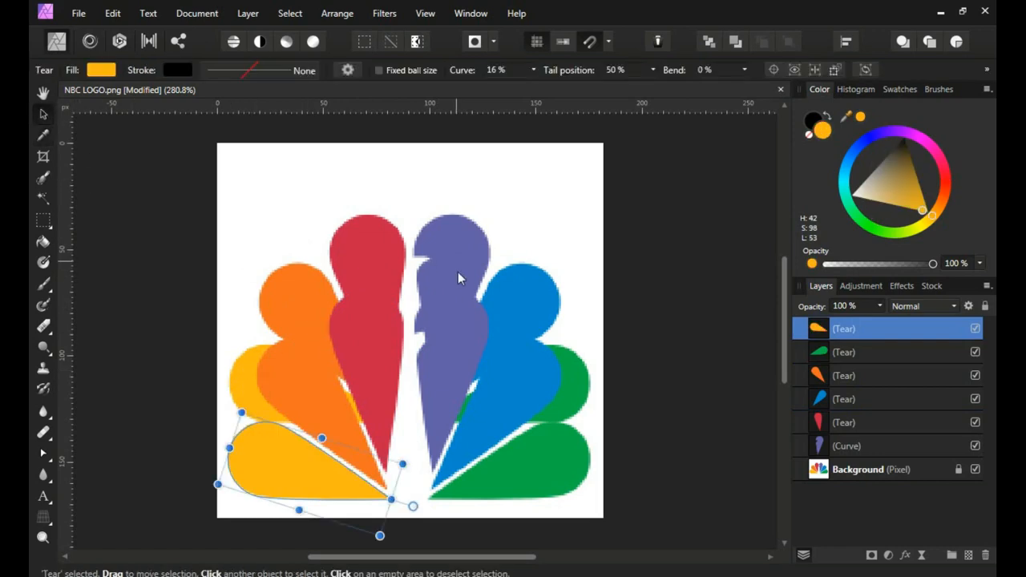
- Resize the document to 300 DPI and a width of 3000 px, keeping the aspect ratio locked
scroll(458, 271, "up", 2)
left_click(212, 16)
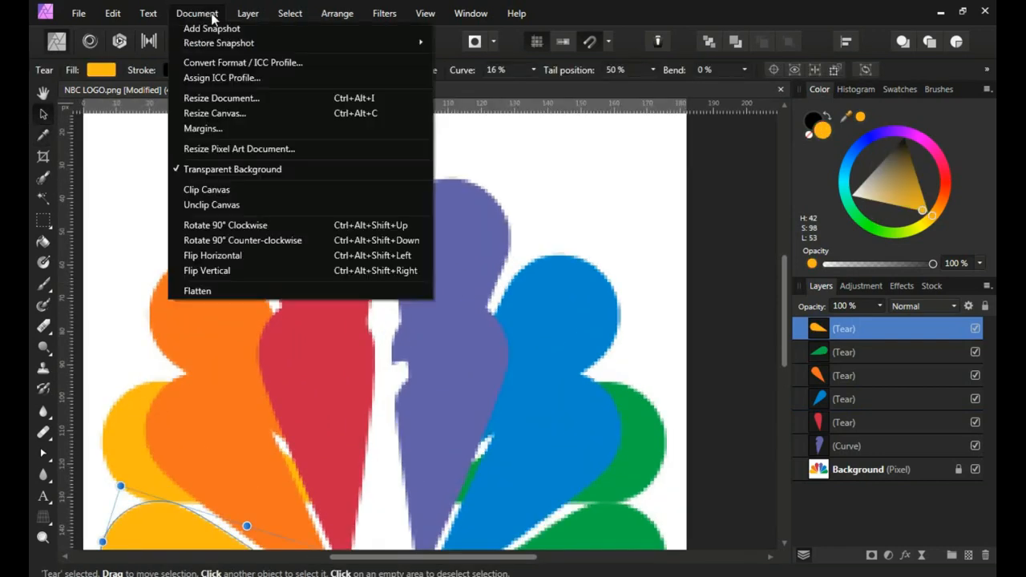
left_click(243, 100)
left_click(520, 273)
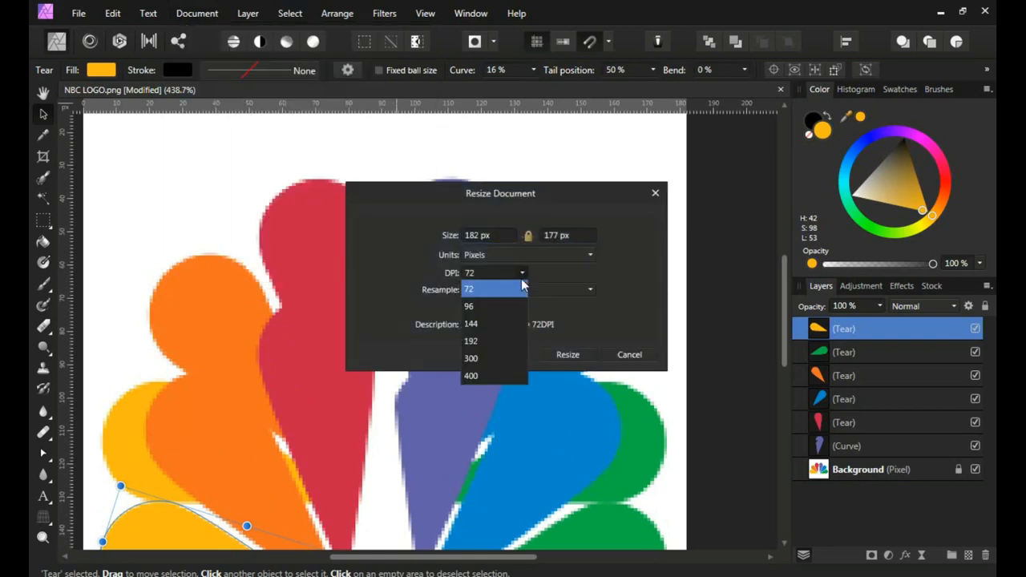
left_click(482, 357)
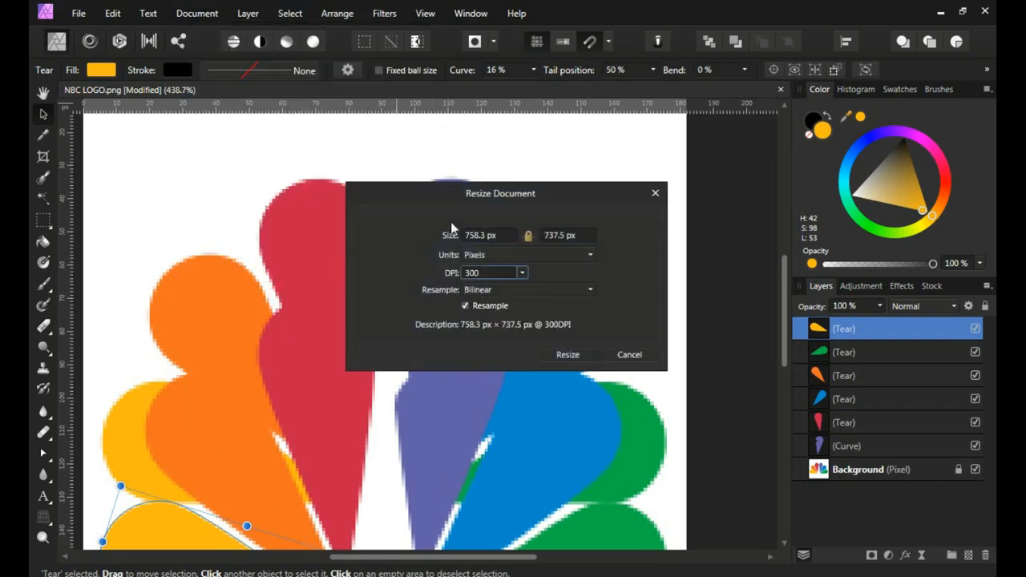
left_click(478, 237)
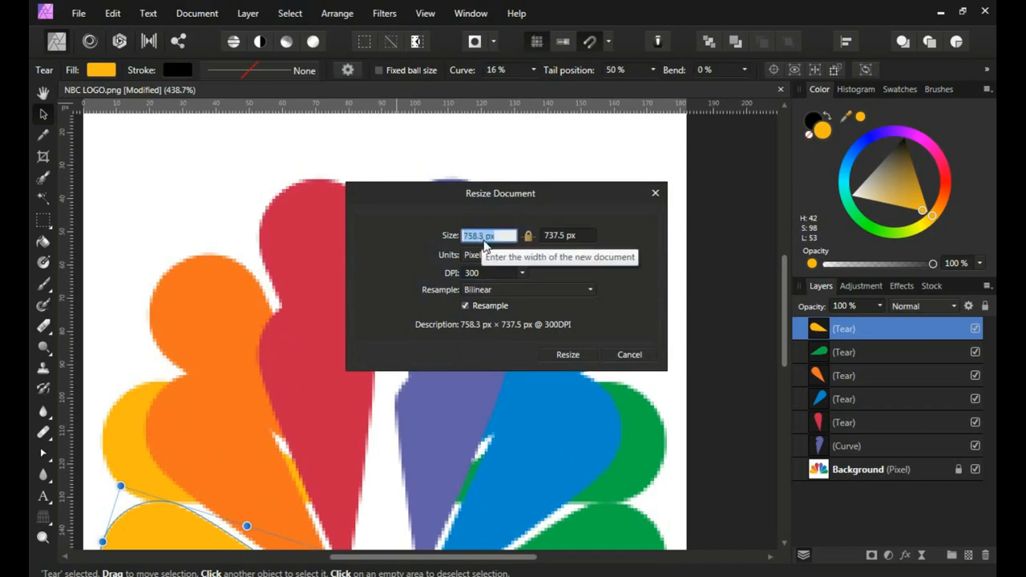
type("3000")
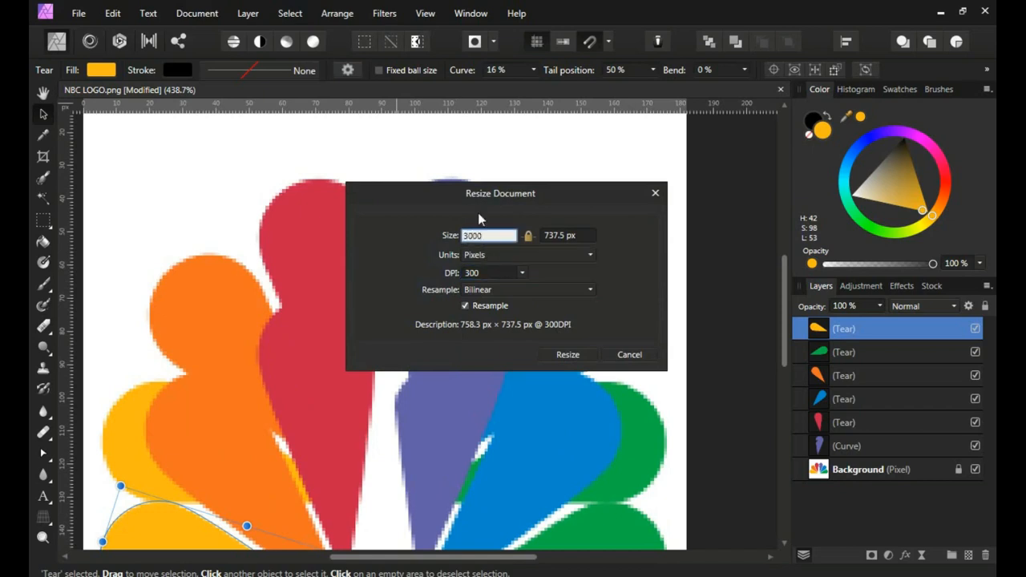
left_click(581, 235)
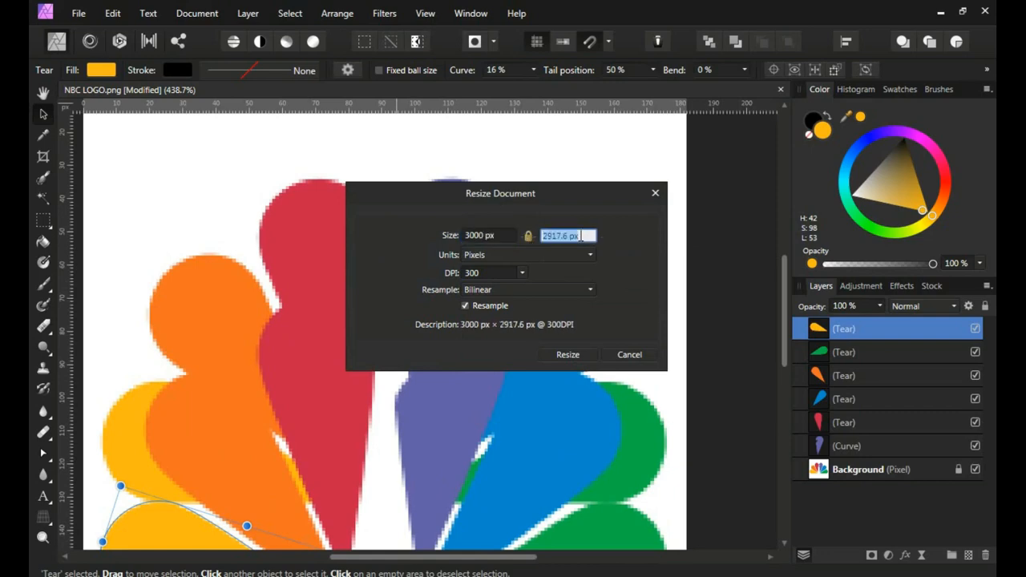
left_click(581, 356)
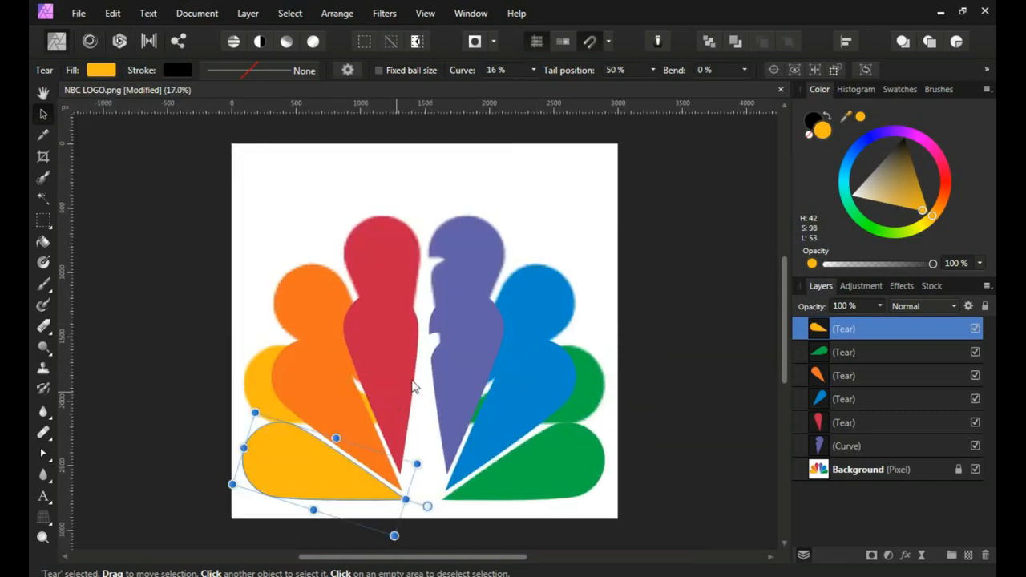
- Select all six coloured feathers and group them
scroll(426, 314, "up", 2)
scroll(396, 340, "down", 1)
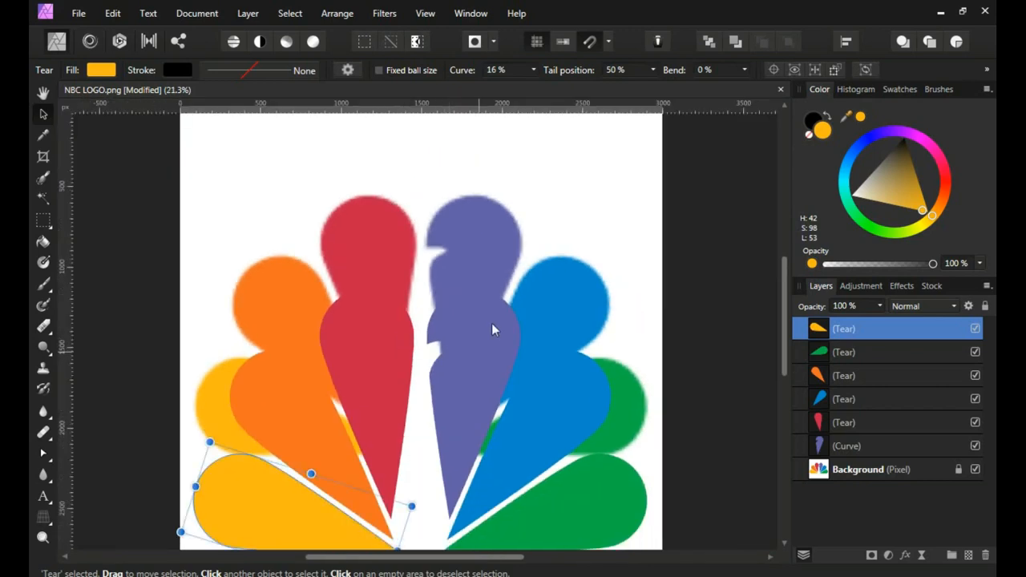
left_click(356, 385, "shift")
left_click(371, 371, "shift")
left_click(458, 376, "shift")
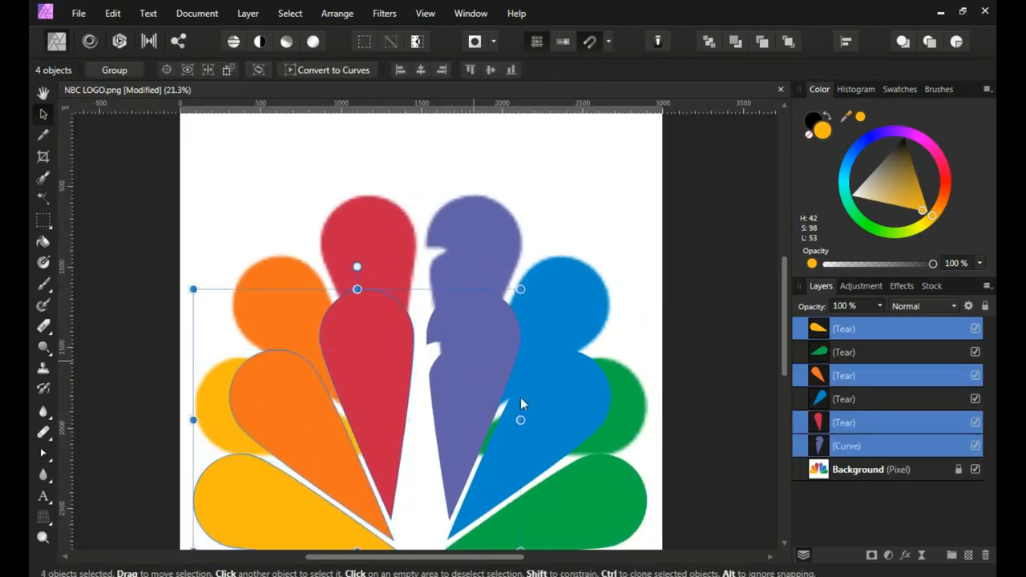
left_click(520, 396, "shift")
left_click(587, 497, "shift")
right_click(471, 360)
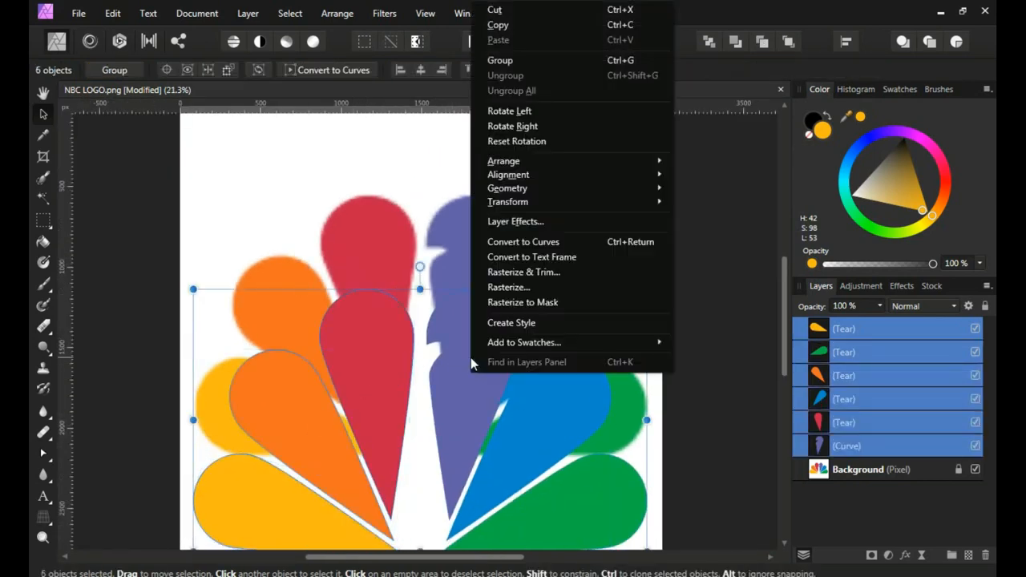
left_click(501, 58)
scroll(448, 297, "up", 4)
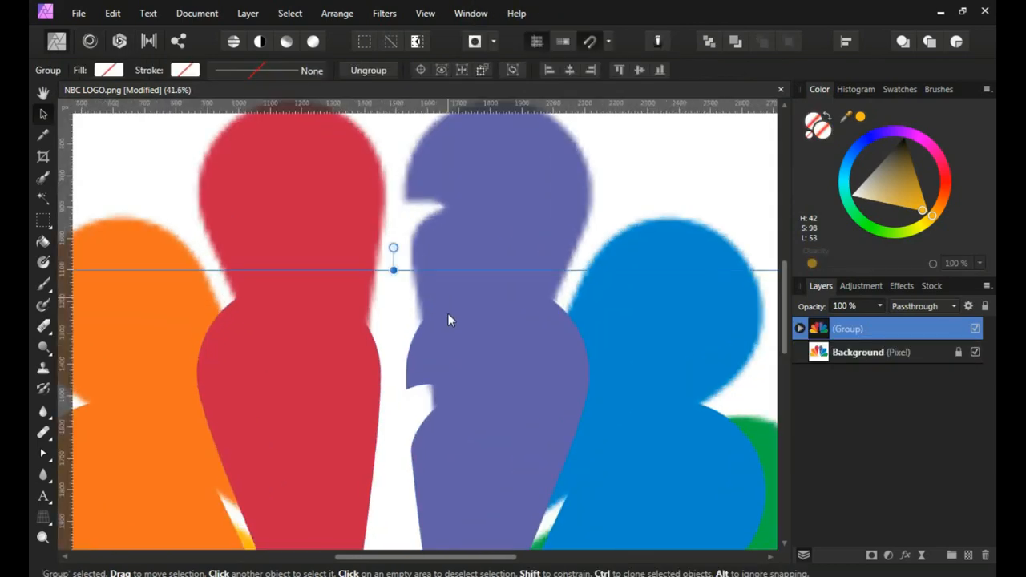
scroll(449, 321, "down", 1)
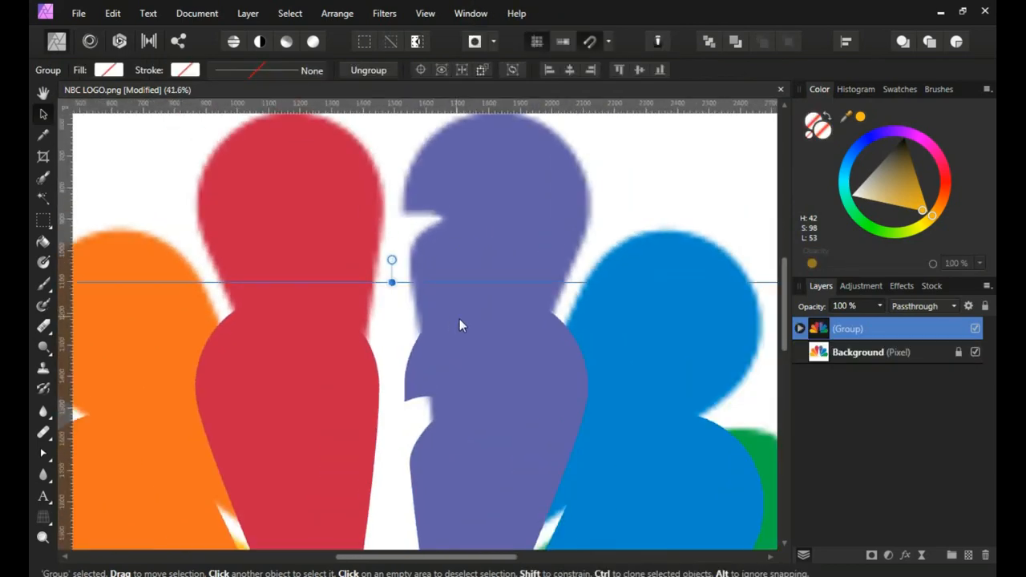
scroll(633, 303, "down", 2)
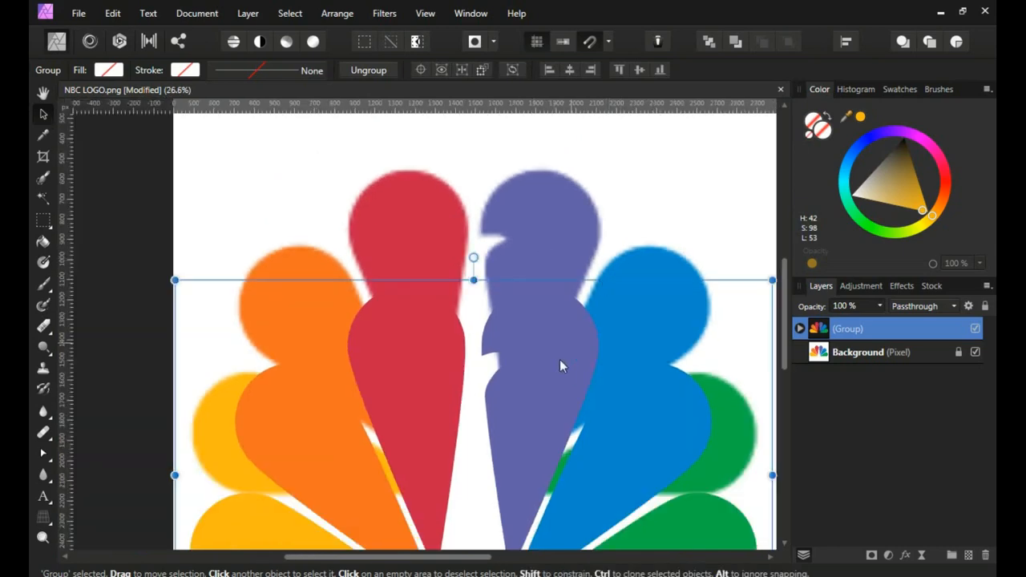
left_click_drag(548, 383, 427, 294)
key("ctrl+z")
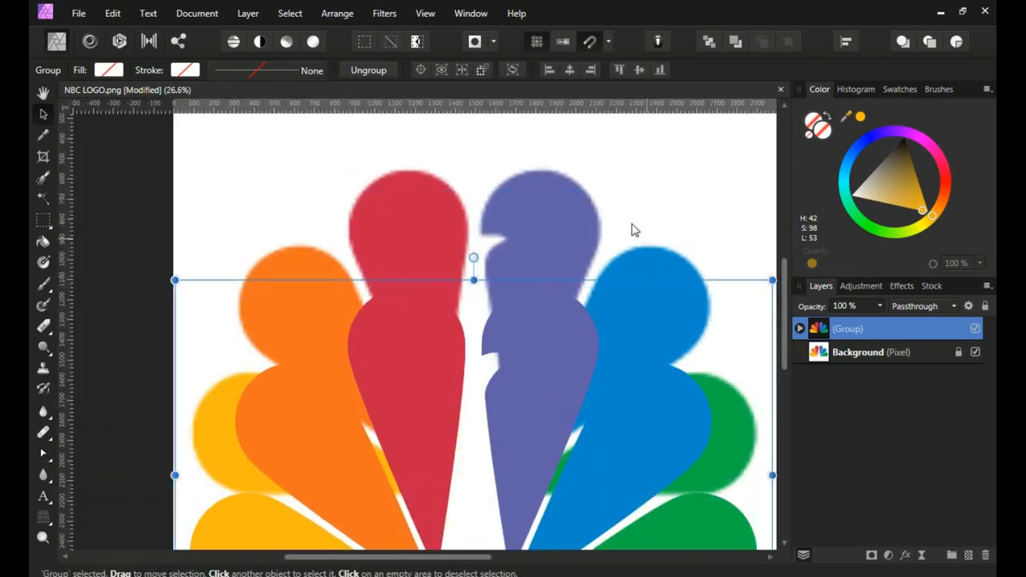
- Unlock the Background layer and move the reference image upward, away from the feather group
left_click(528, 229)
scroll(528, 229, "down", 3)
left_click_drag(538, 210, 545, 167)
left_click(702, 309)
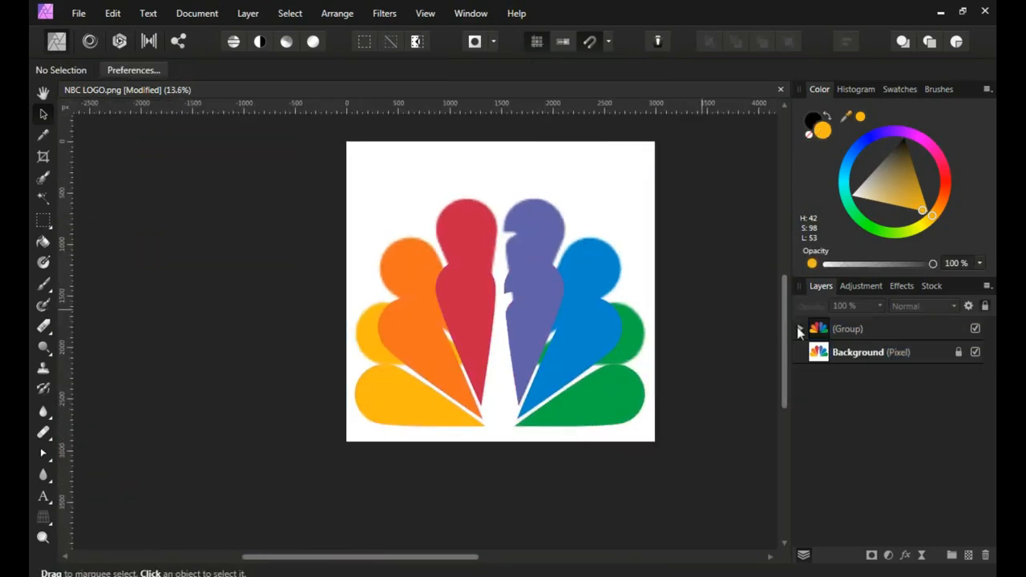
scroll(512, 218, "up", 1)
left_click_drag(505, 240, 483, 176)
scroll(521, 326, "up", 4)
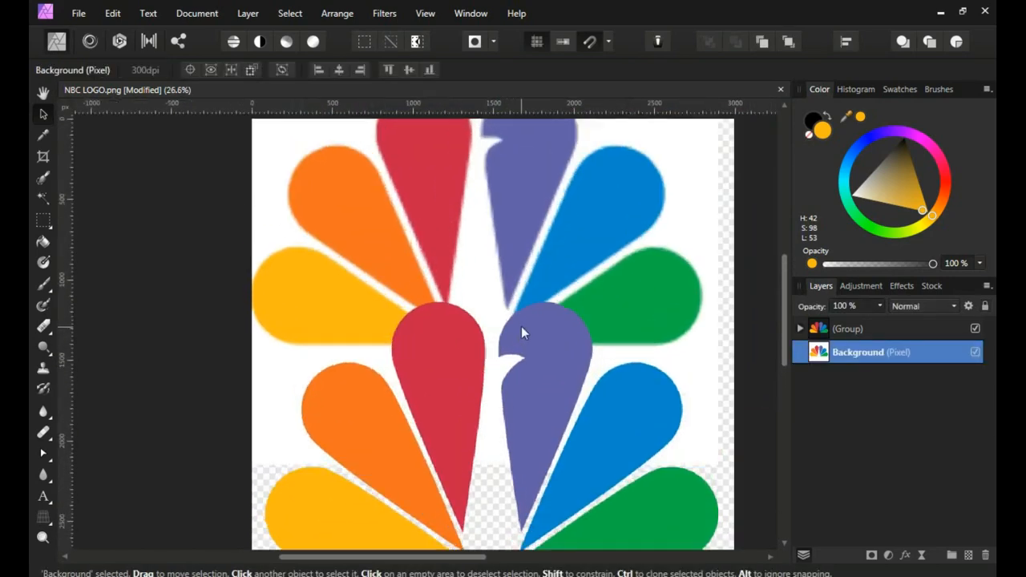
- Compare the edges of the traced feathers with the reference image up close and hide the Background layer
scroll(518, 310, "up", 2)
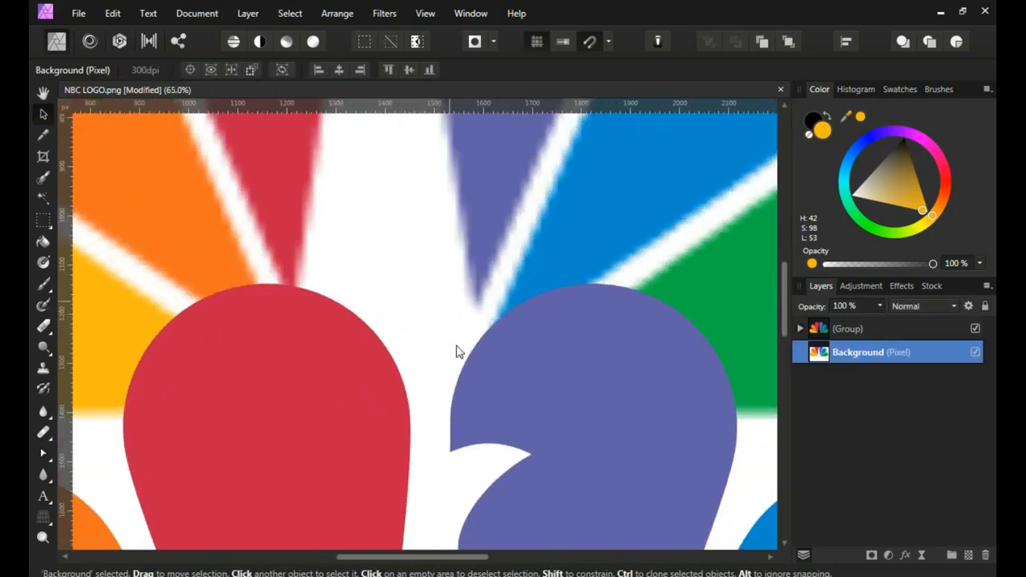
key("ctrl+0")
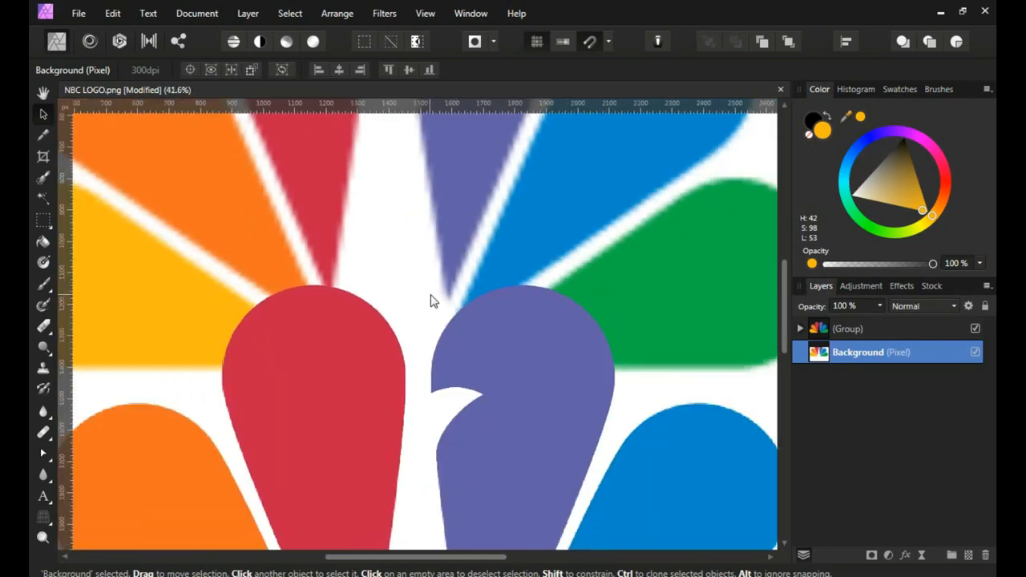
left_click(977, 353)
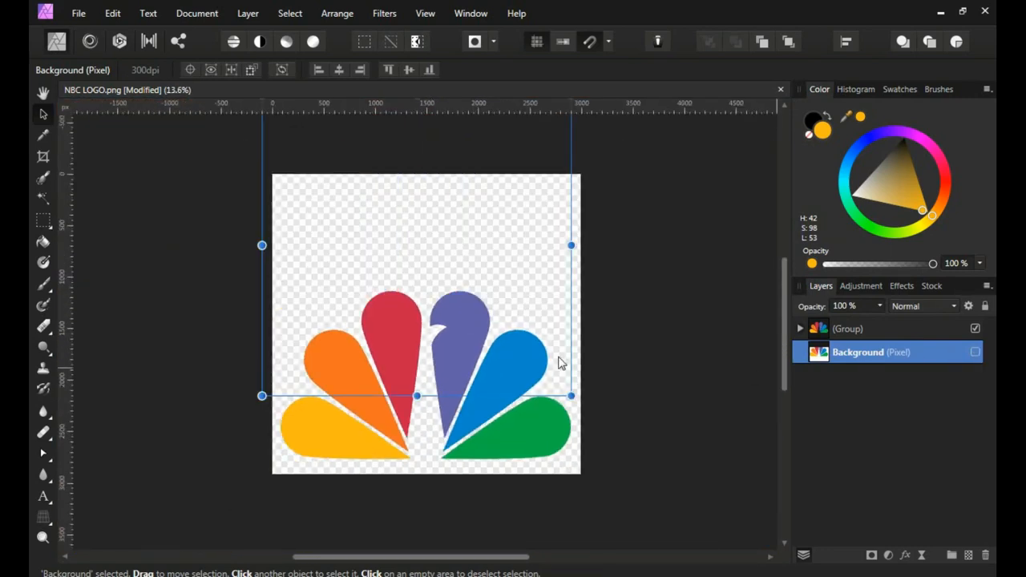
- Move the feather group up to the vertical middle of the transparent canvas and deselect it
mouse_move(467, 409)
left_mouse_down()
mouse_move(467, 358)
mouse_move(462, 402)
left_mouse_up()
scroll(462, 367, "up", 3)
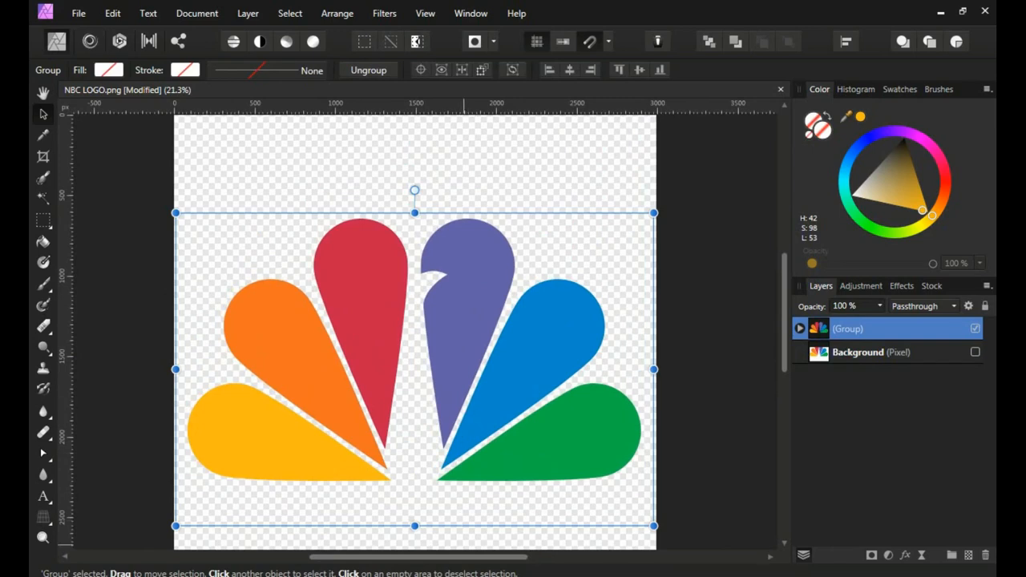
left_click(702, 523)
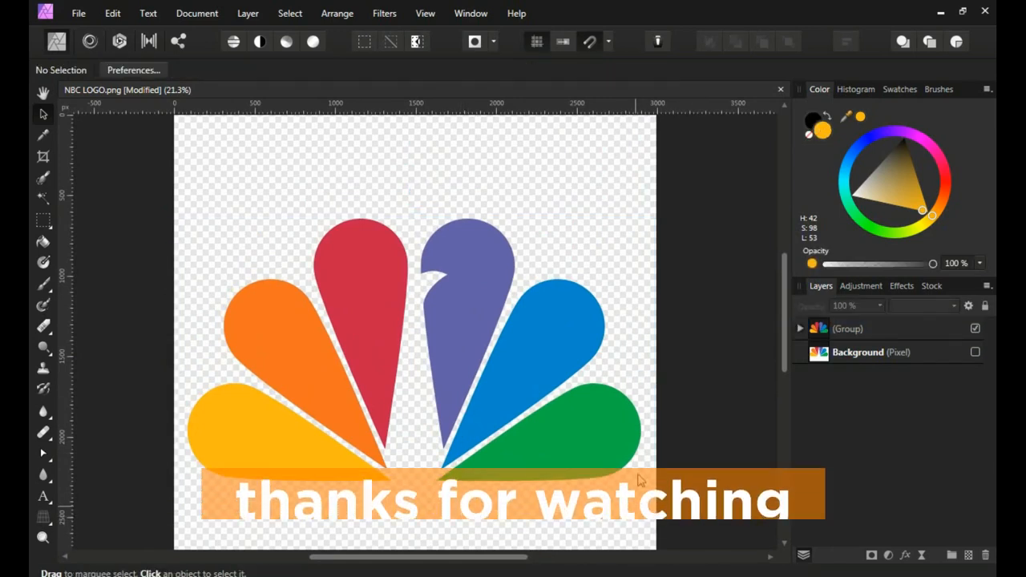
scroll(658, 412, "down", 2)
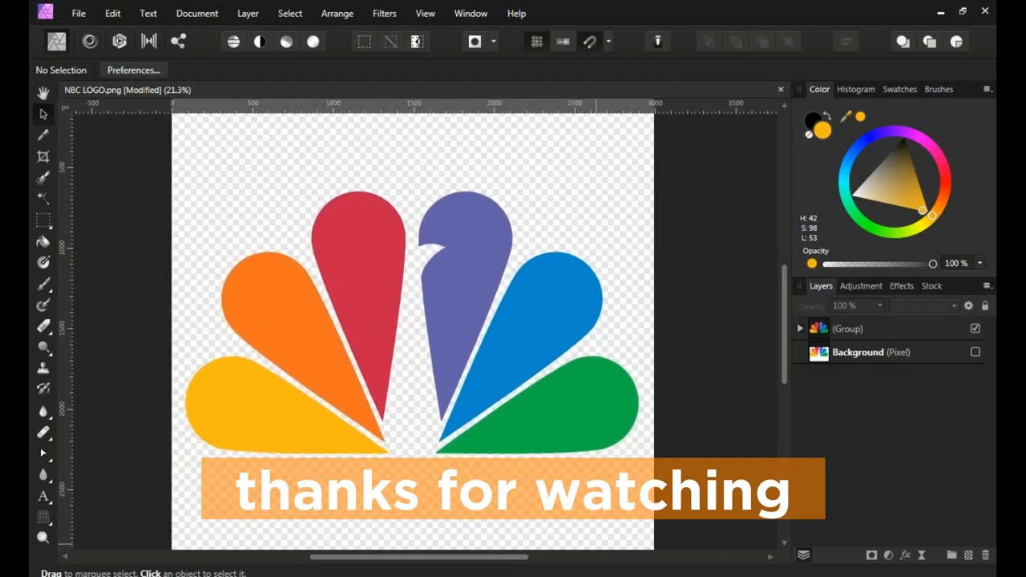